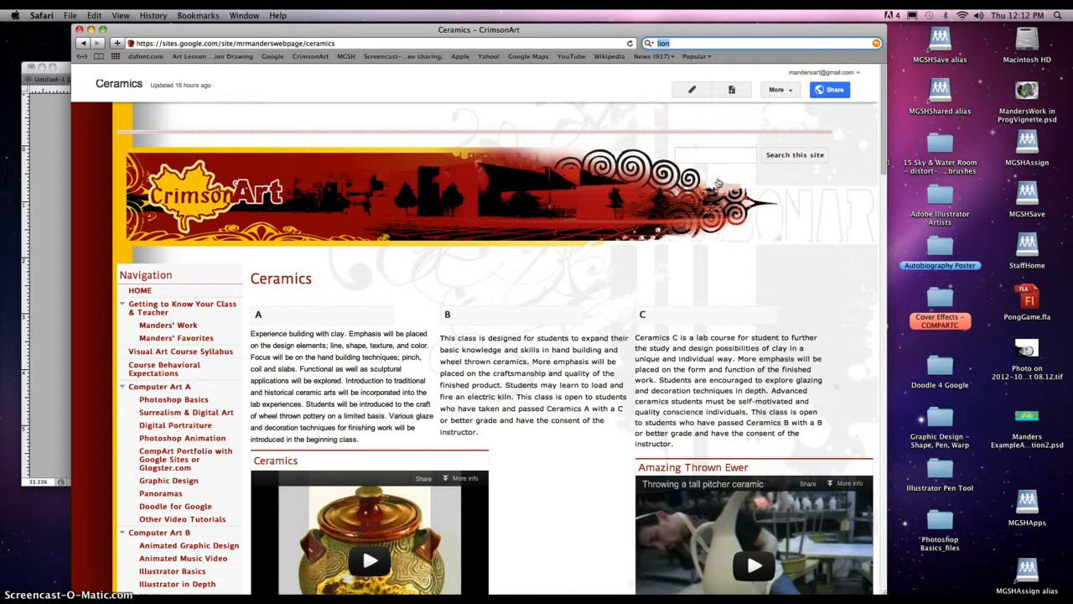
Step: Search Google for 'lion' in Safari and open a roaring lion image result
{"action": "type", "text": "lio"}
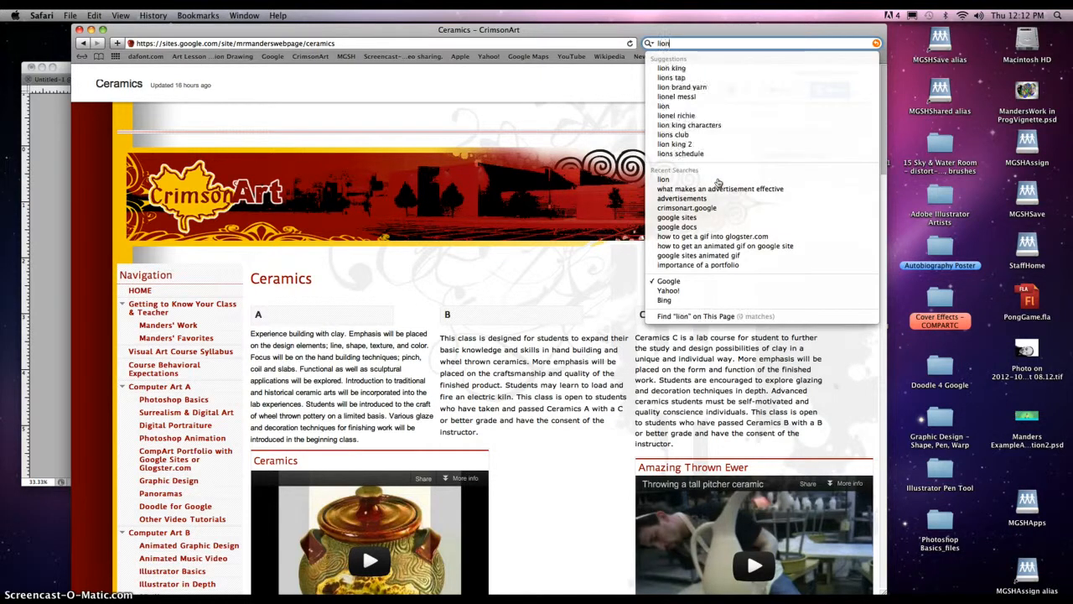
{"action": "key", "text": "Return"}
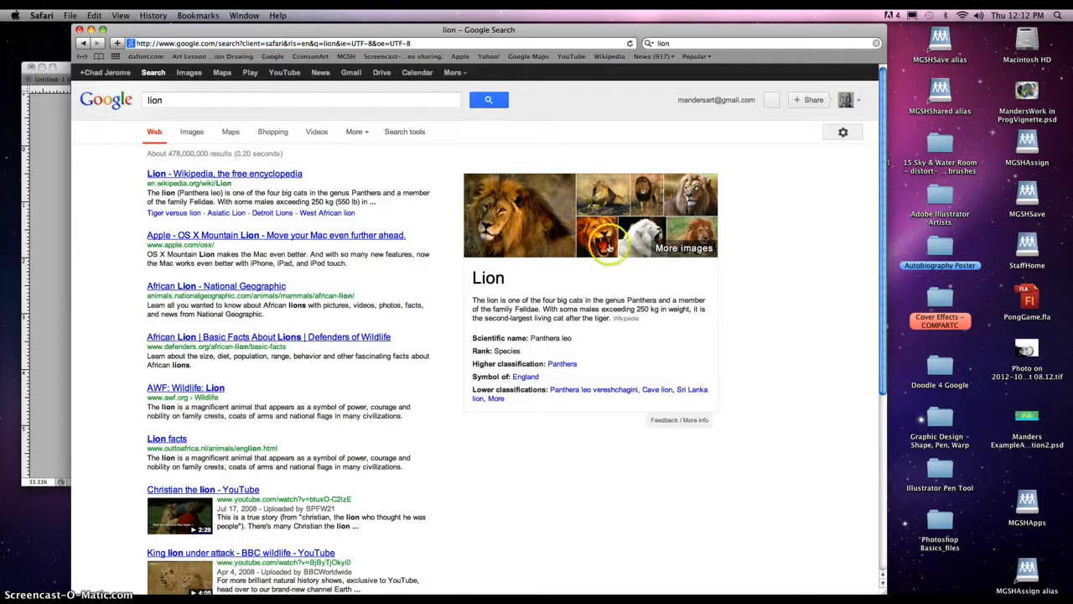
{"action": "left_click", "coordinate": [605, 248]}
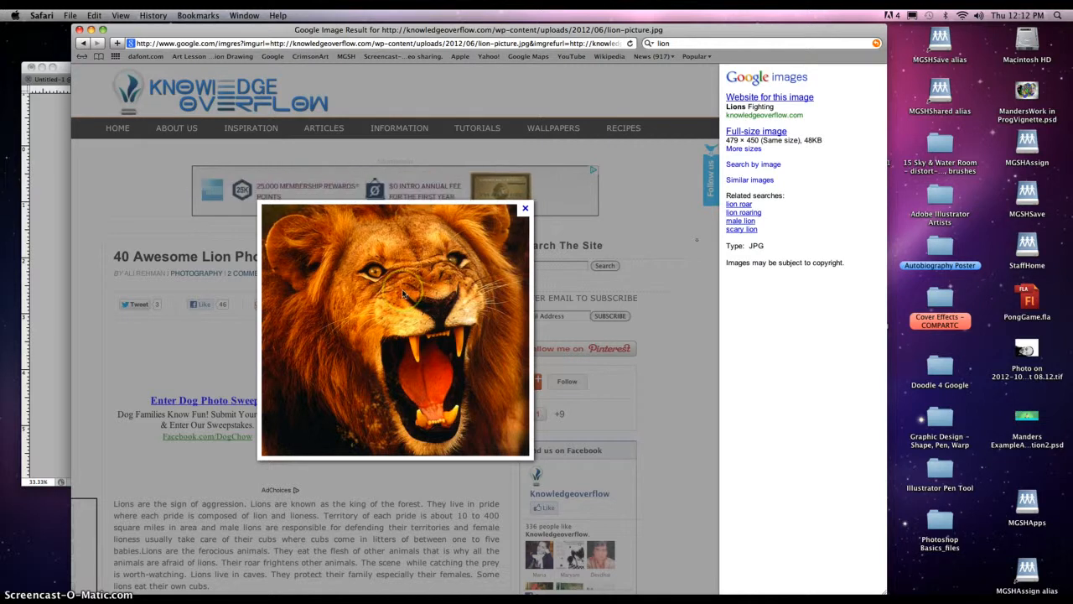
Step: Copy the enlarged roaring lion photo to the clipboard
{"action": "right_click", "coordinate": [403, 292]}
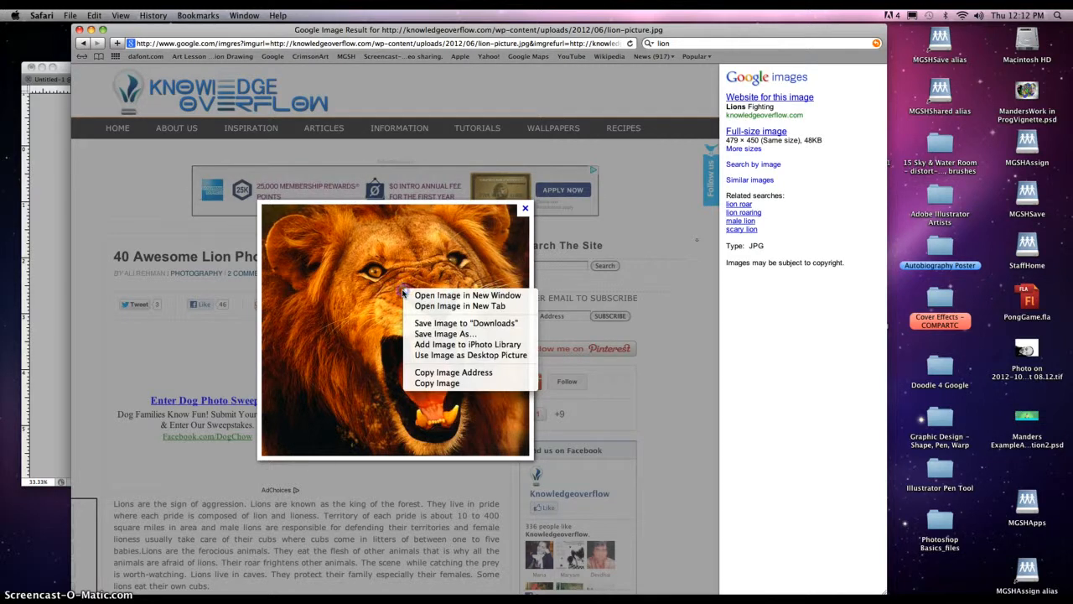
{"action": "left_click", "coordinate": [428, 383]}
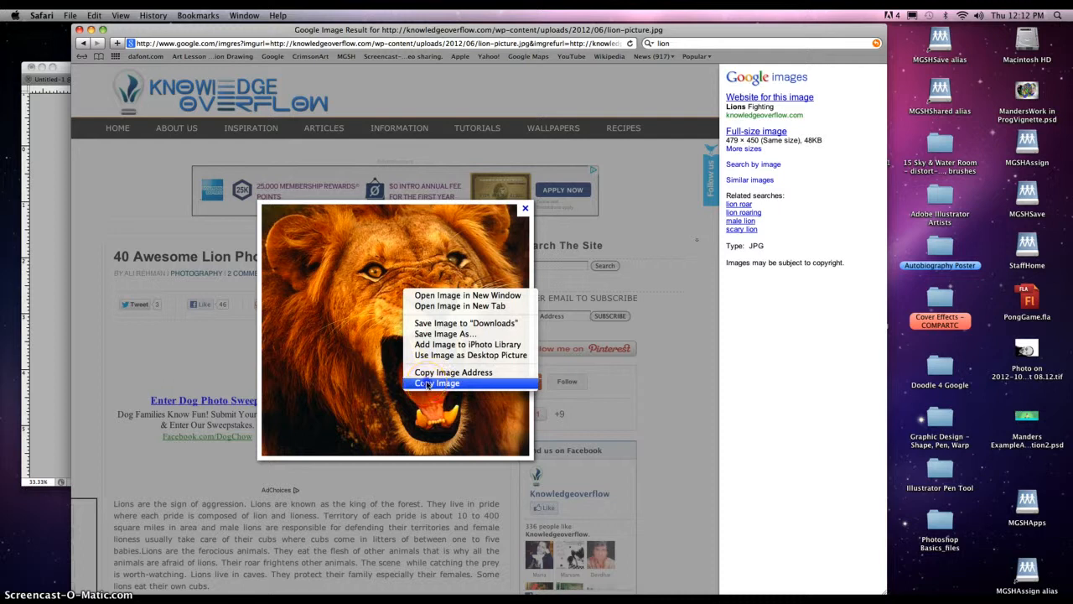
{"action": "left_click", "coordinate": [428, 384]}
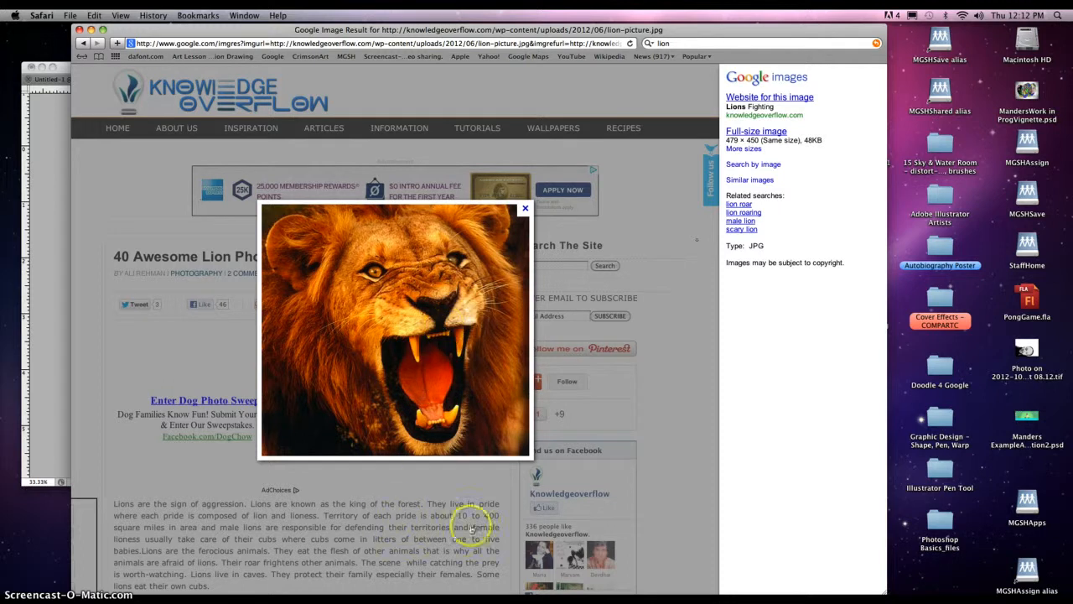
{"action": "mouse_move", "coordinate": [551, 594]}
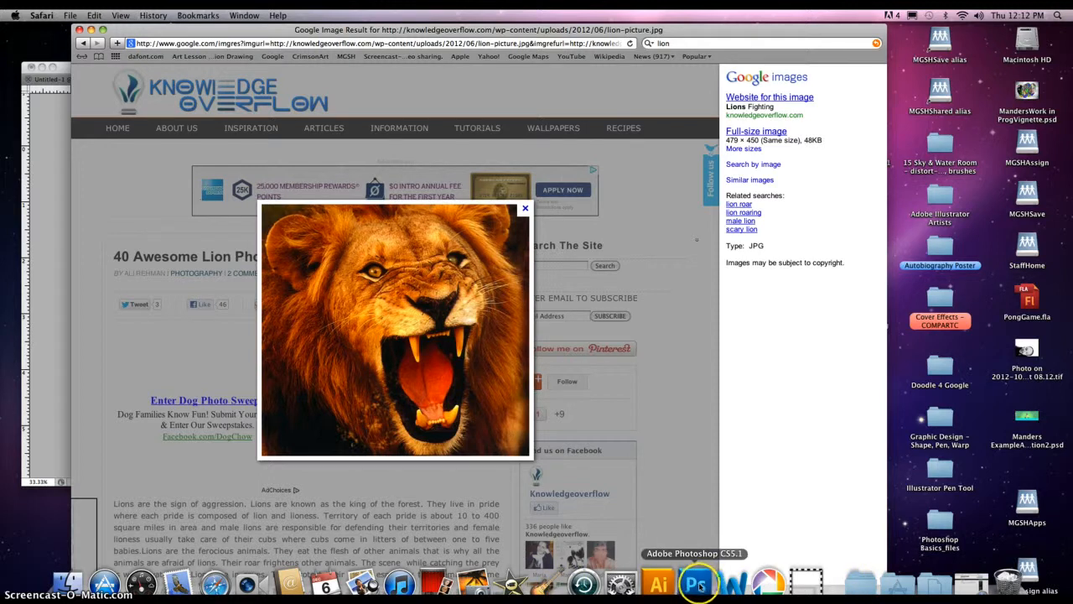
Step: Launch Photoshop CS5.1 from the Applications stack in the Dock
{"action": "left_click", "coordinate": [900, 585]}
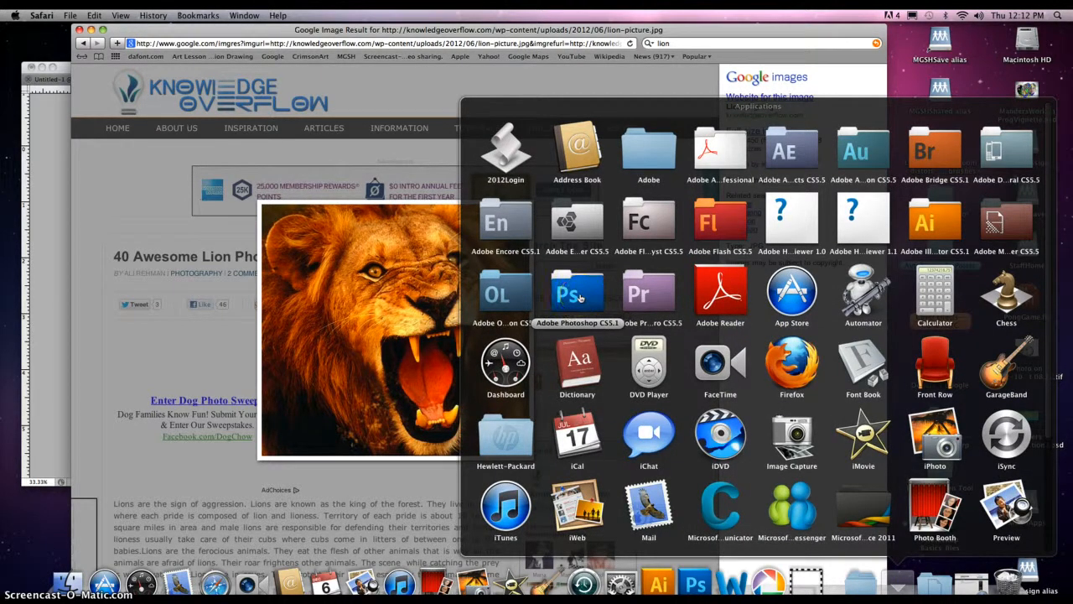
{"action": "left_click", "coordinate": [578, 298]}
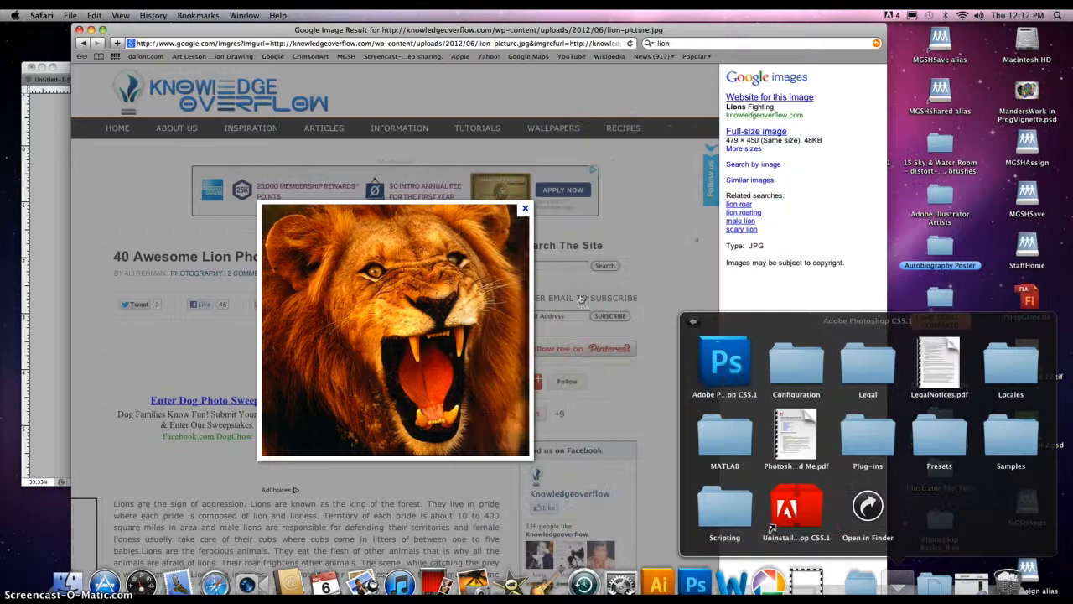
{"action": "left_click", "coordinate": [721, 366]}
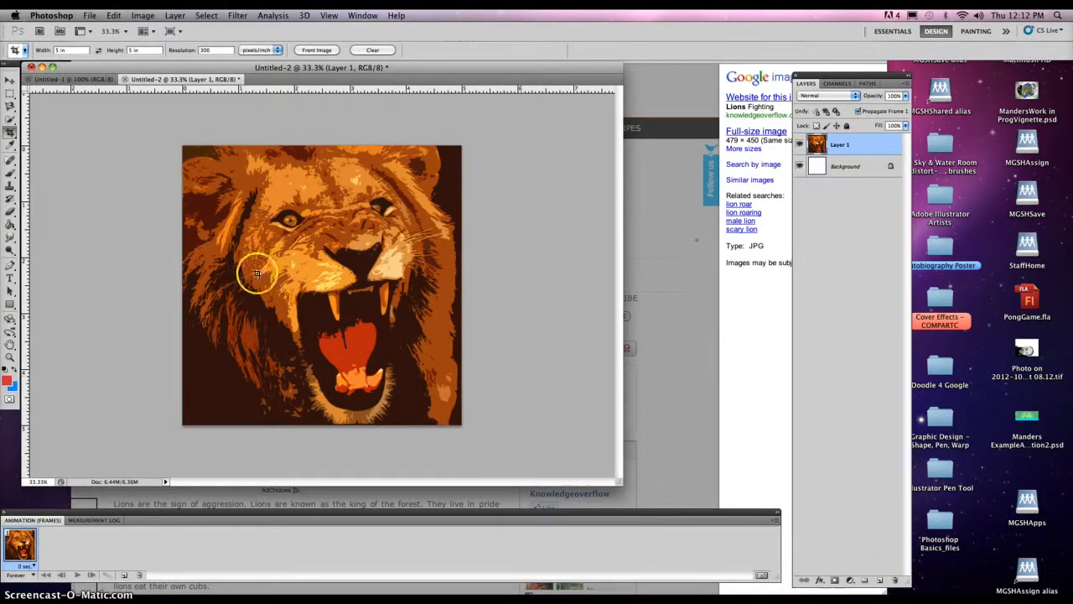
Step: Close Untitled-2 without saving, then close the blank Untitled-1
{"action": "left_click", "coordinate": [124, 79]}
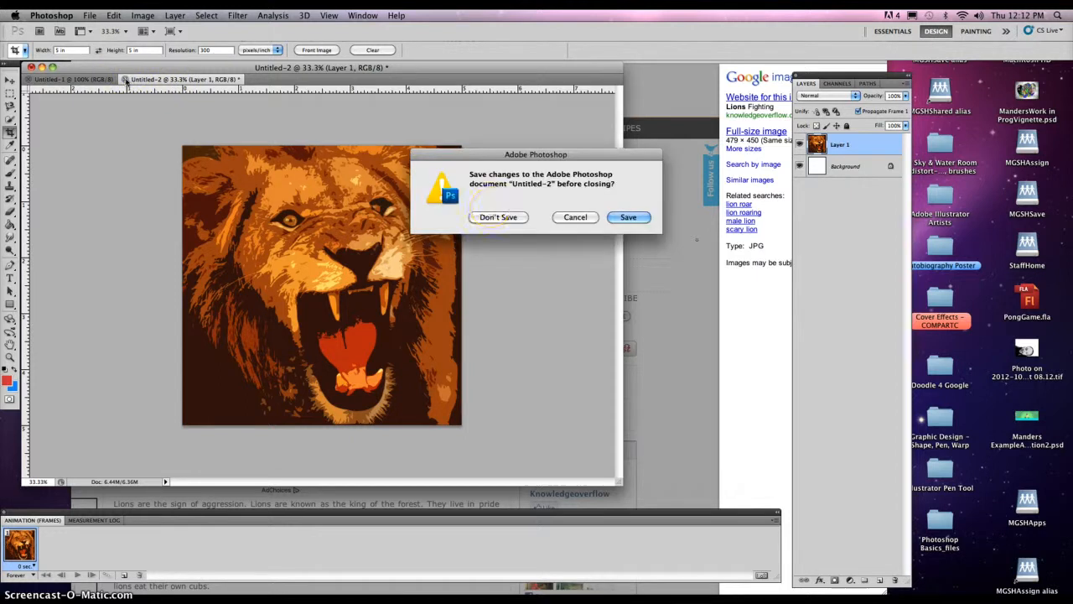
{"action": "left_click", "coordinate": [494, 215]}
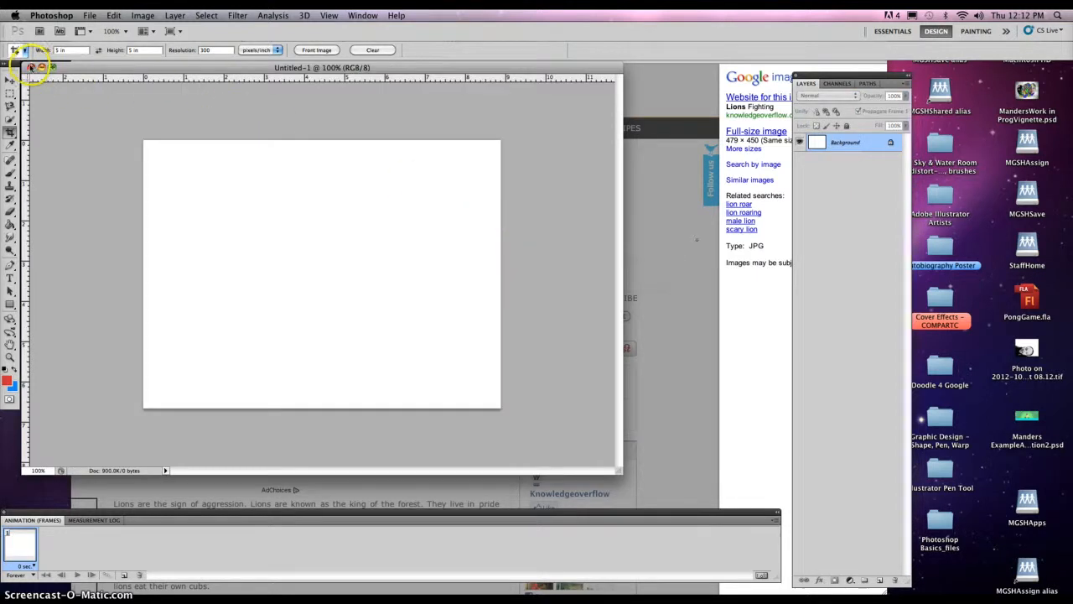
{"action": "left_click", "coordinate": [31, 67]}
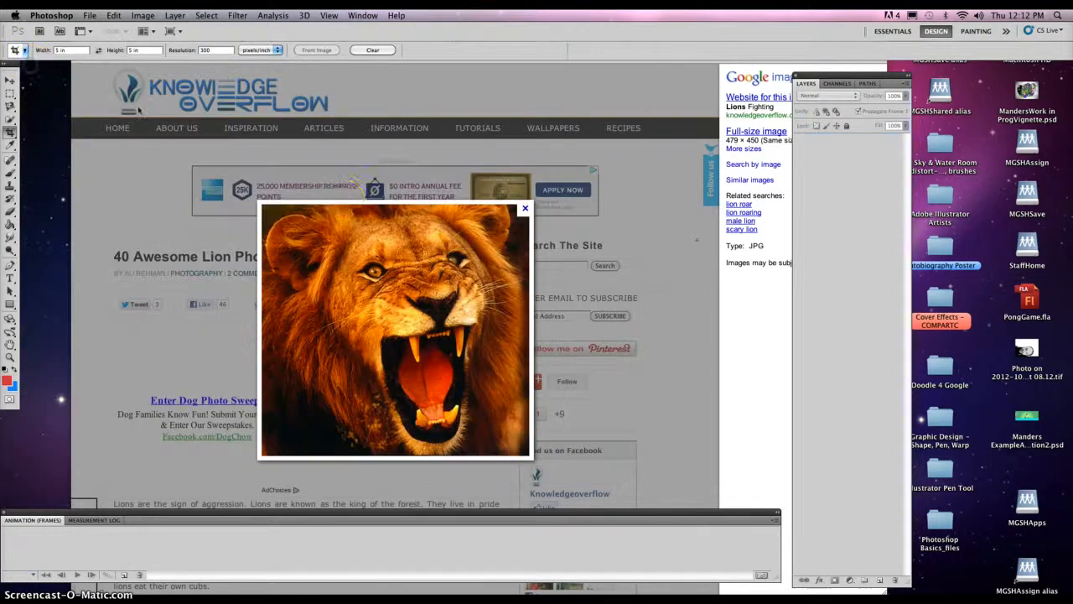
Step: Create a new 479 × 450 document using the Clipboard preset
{"action": "left_click", "coordinate": [90, 16]}
{"action": "left_click", "coordinate": [99, 30]}
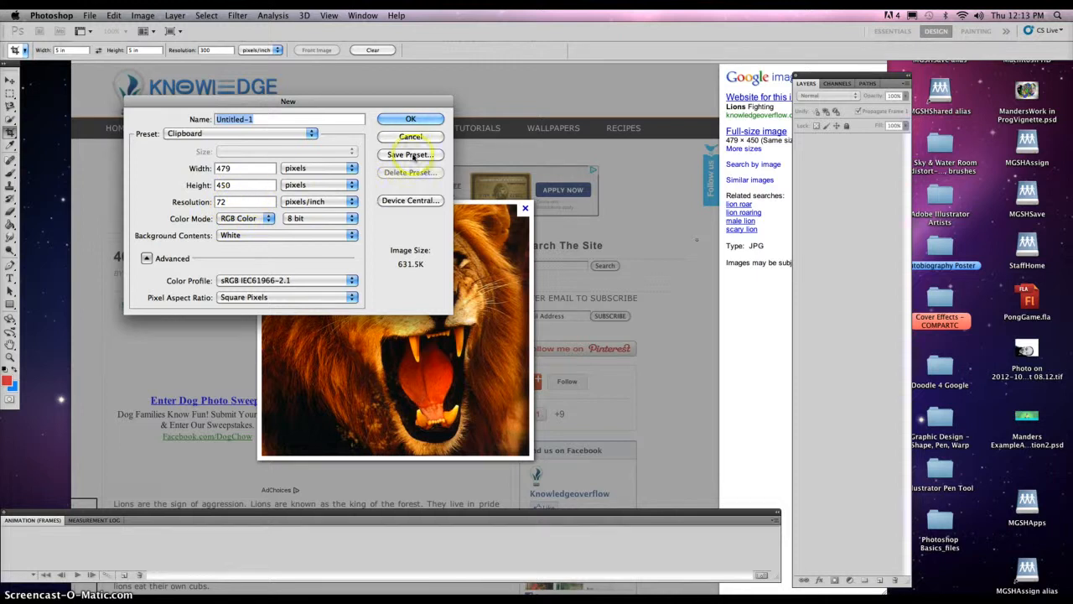
{"action": "left_click", "coordinate": [408, 121]}
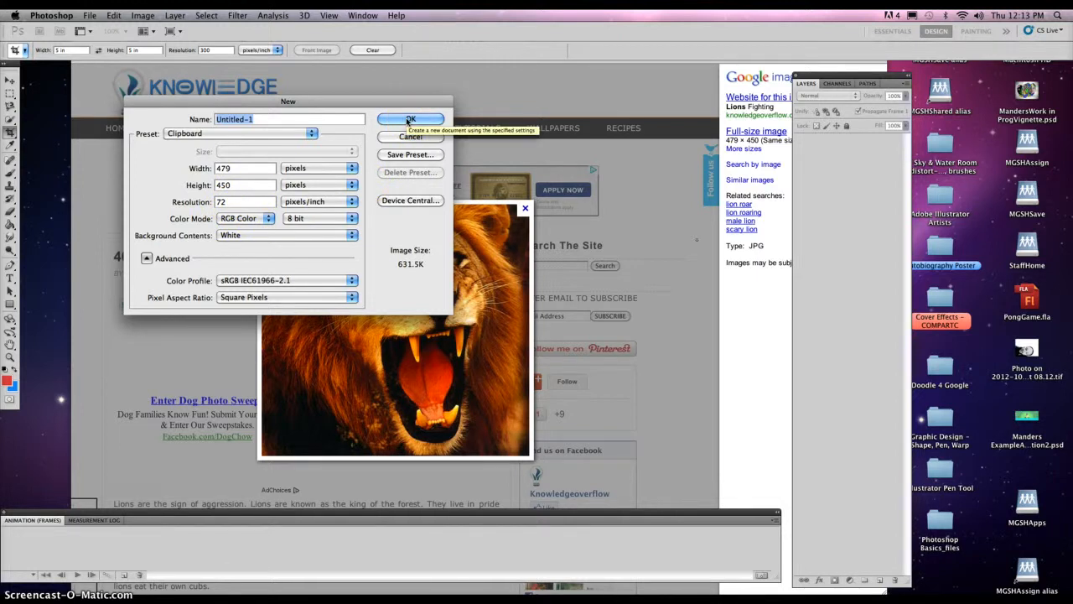
{"action": "left_click", "coordinate": [408, 121]}
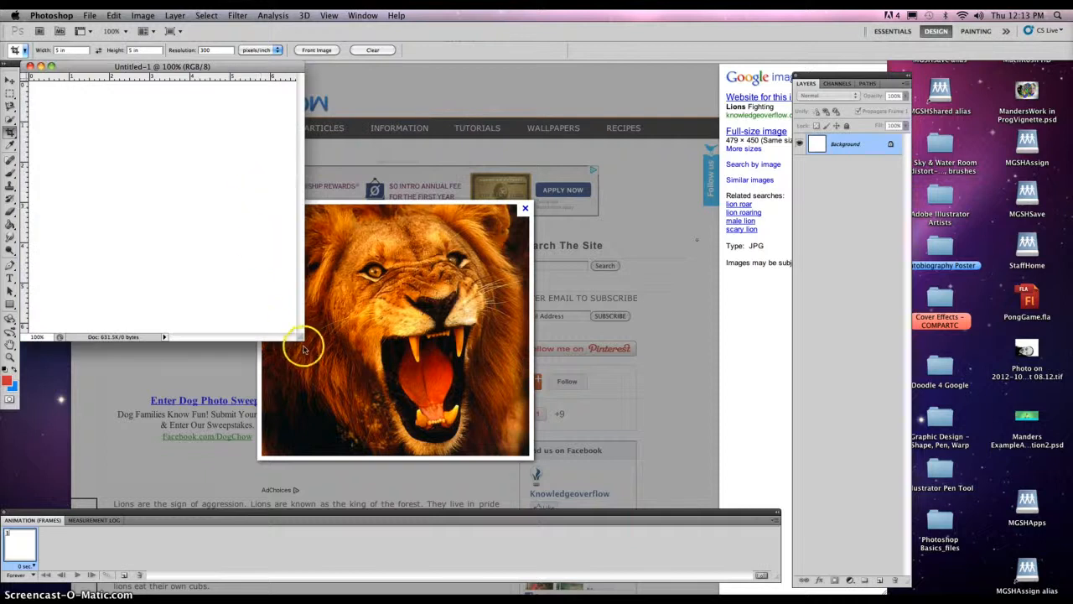
{"action": "left_click_drag", "start_coordinate": [300, 337], "coordinate": [410, 431]}
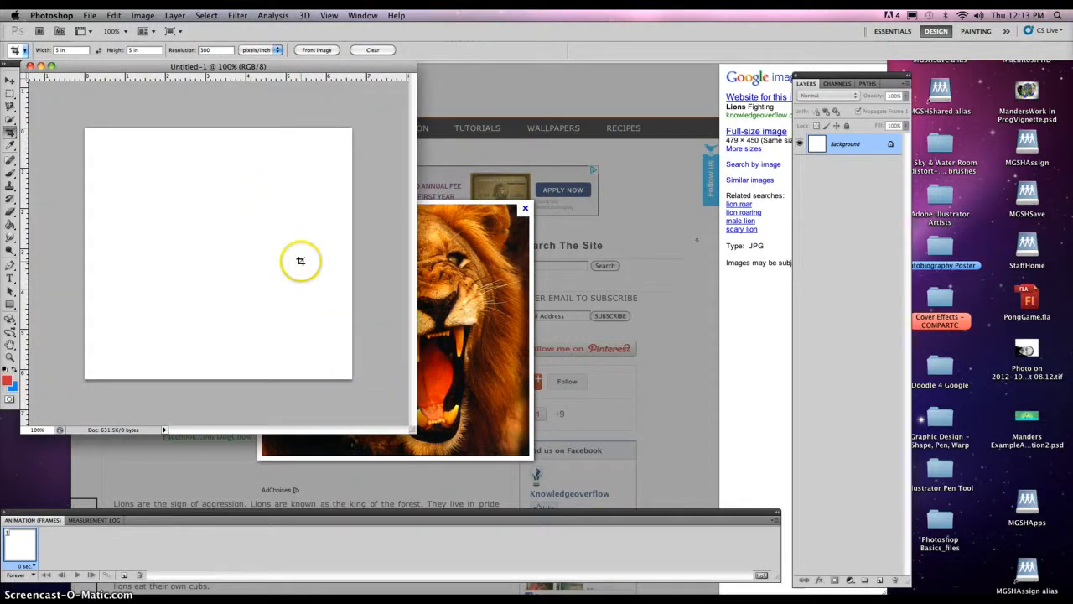
Step: Paste the lion photo into the new document as Layer 1
{"action": "left_click", "coordinate": [114, 15]}
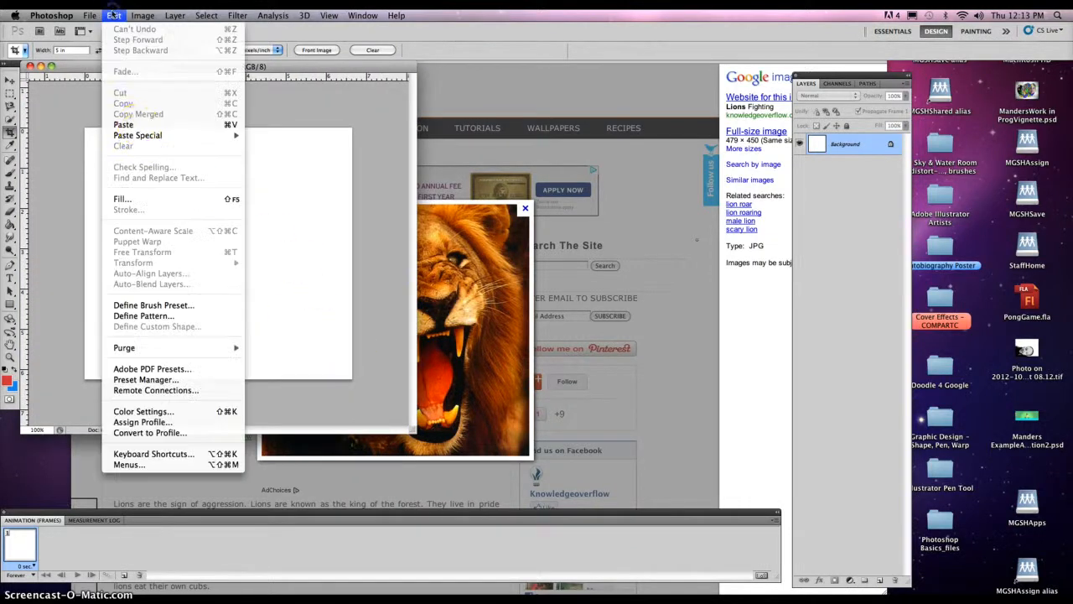
{"action": "left_click", "coordinate": [136, 125]}
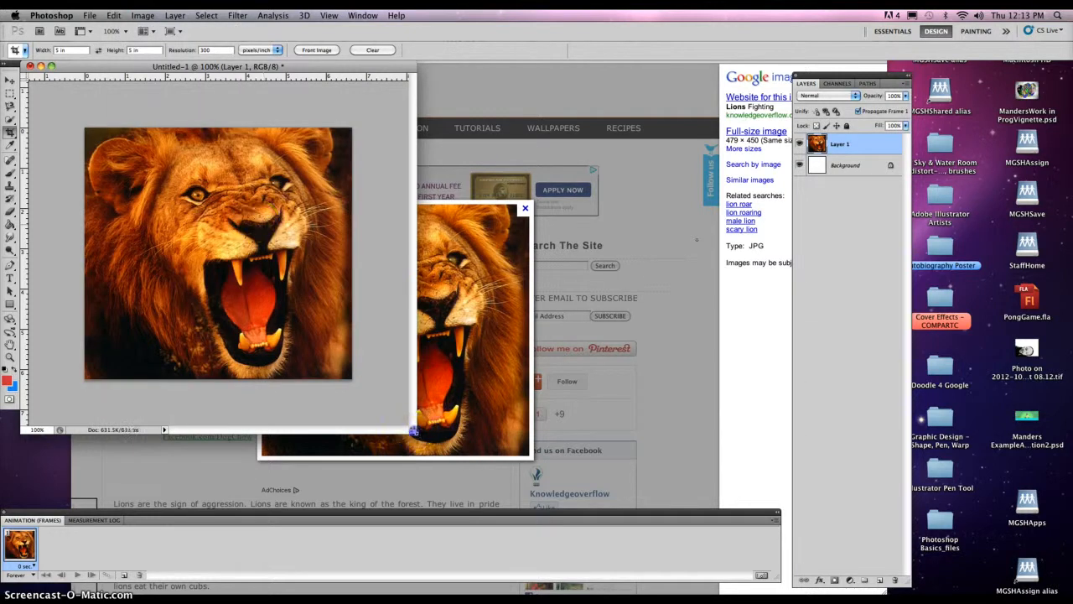
{"action": "left_click_drag", "start_coordinate": [419, 429], "coordinate": [558, 507]}
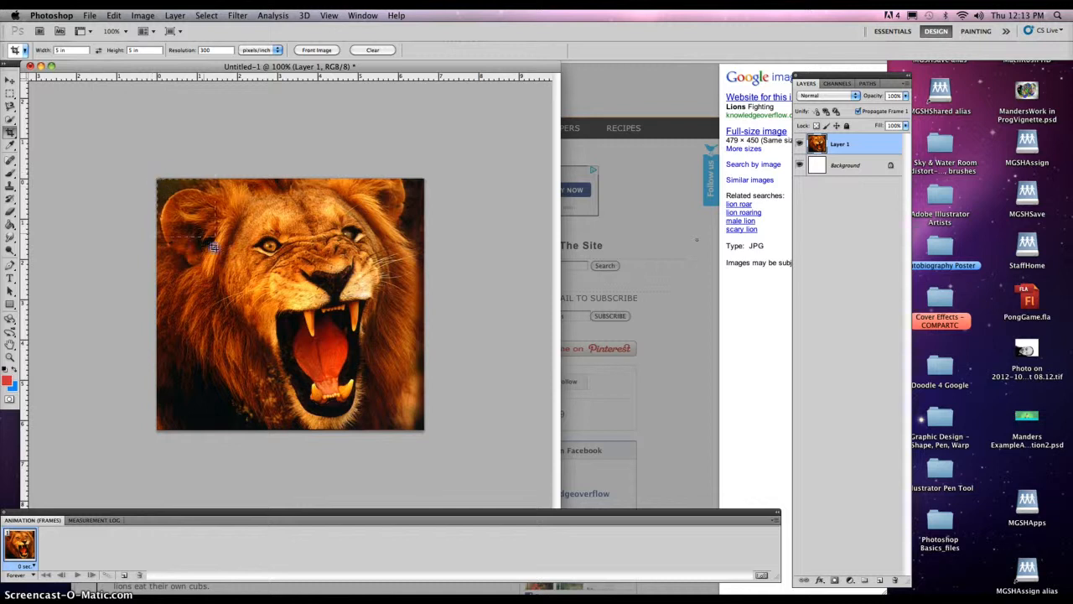
Step: Crop the lion to a square 5 × 5 in canvas at 300 ppi
{"action": "left_click_drag", "start_coordinate": [290, 368], "coordinate": [407, 489]}
{"action": "left_click", "coordinate": [400, 415]}
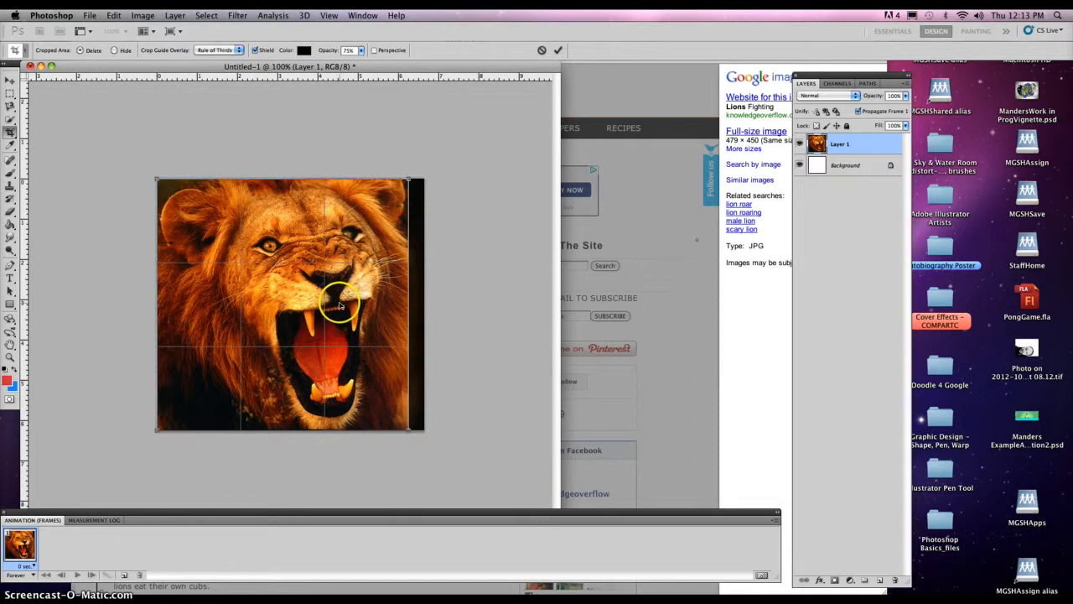
{"action": "left_click_drag", "start_coordinate": [347, 305], "coordinate": [360, 298]}
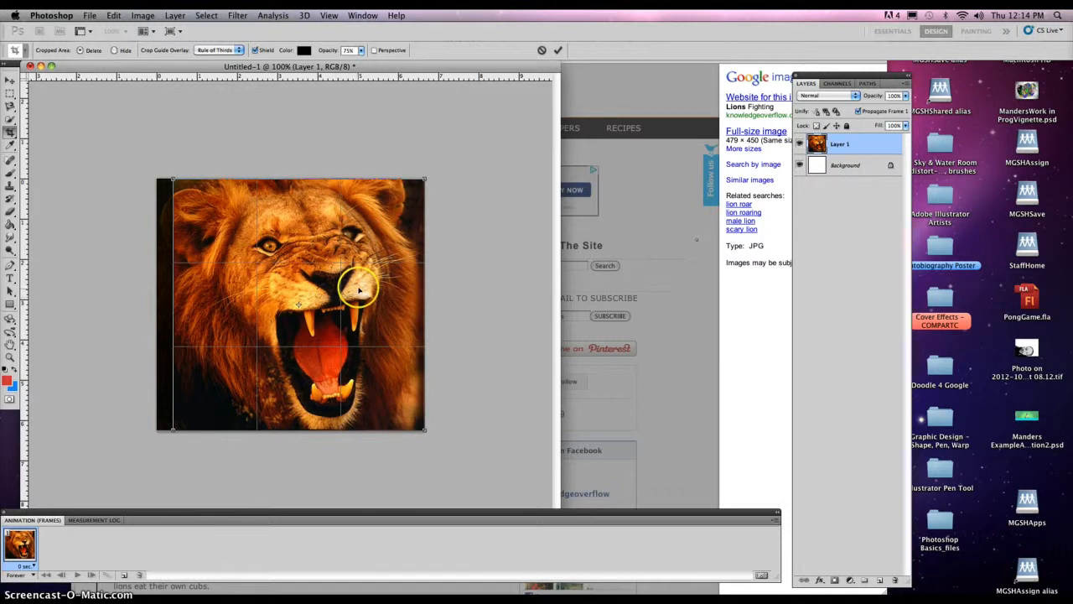
{"action": "double_click", "coordinate": [359, 289]}
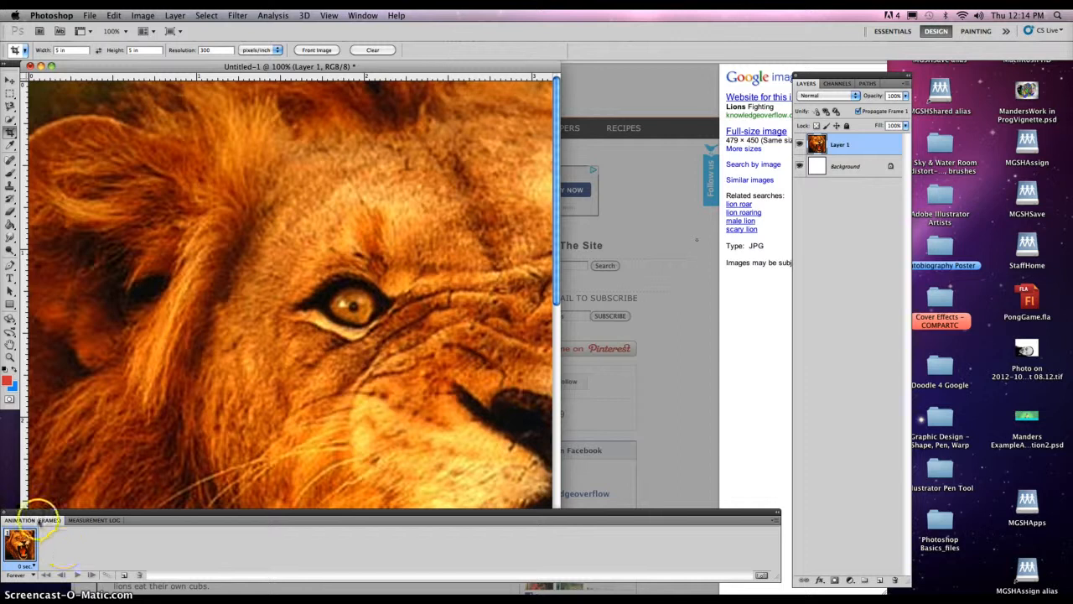
Step: Close the Animation panel and zoom the view out to 33.3%
{"action": "left_click", "coordinate": [3, 512]}
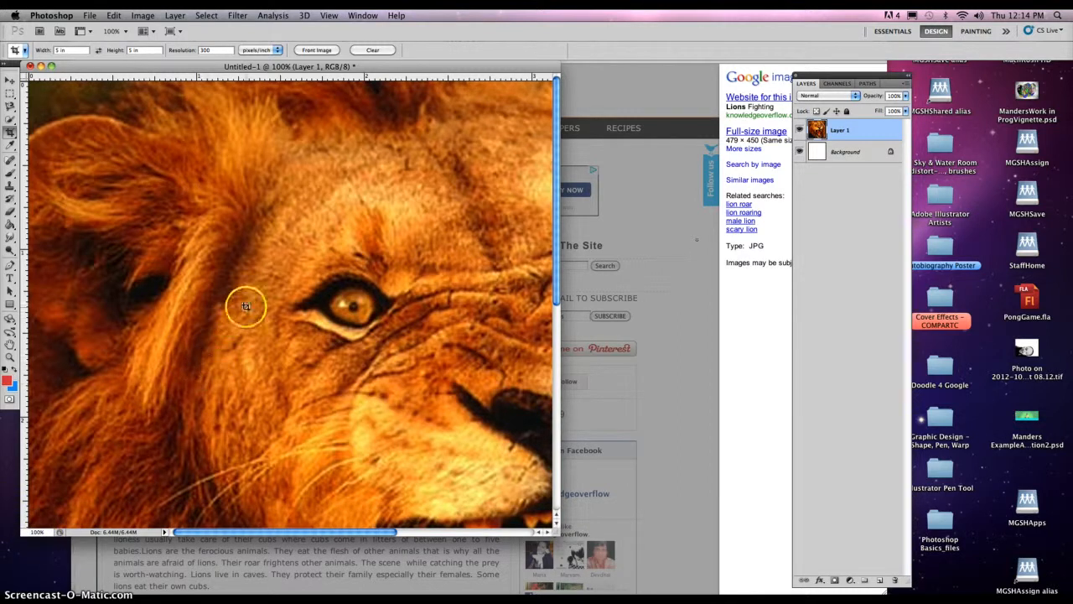
{"action": "left_click", "coordinate": [329, 279], "text": "alt"}
{"action": "left_click", "coordinate": [330, 279], "text": "alt"}
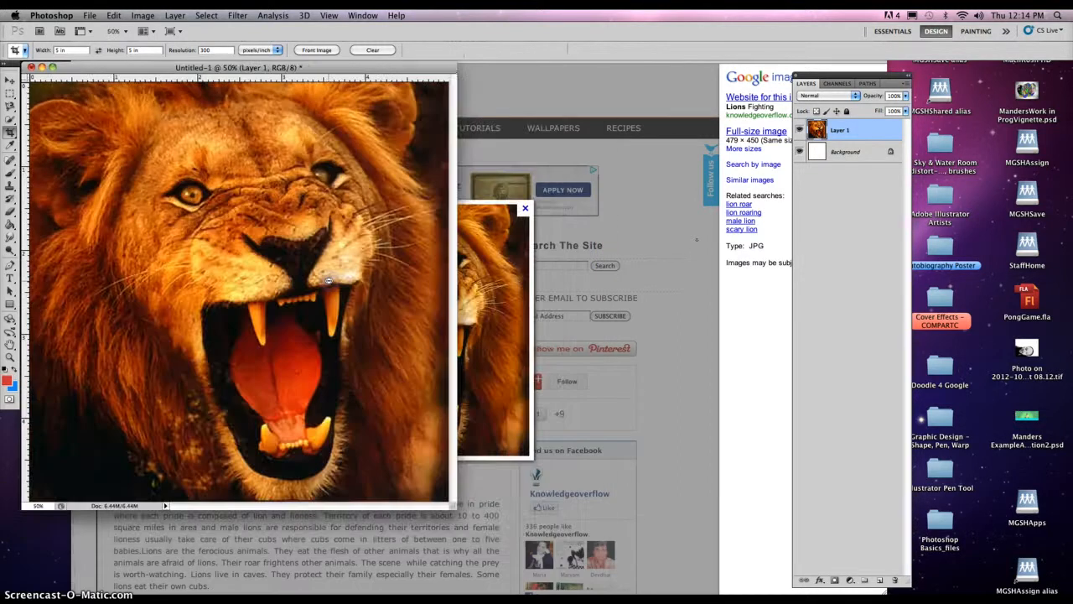
{"action": "left_click", "coordinate": [406, 450], "text": "alt"}
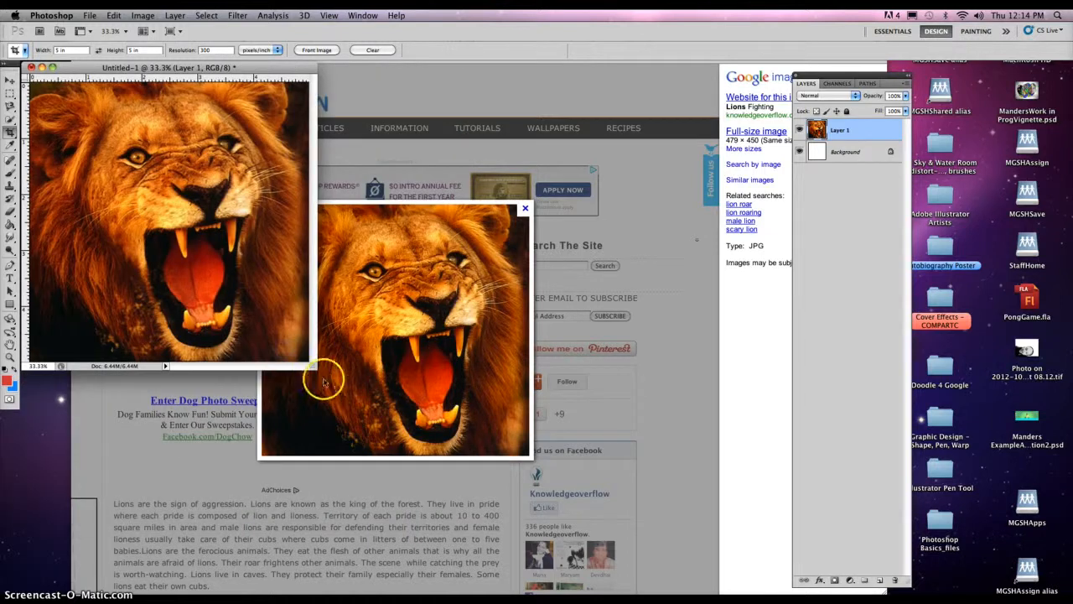
{"action": "left_click_drag", "start_coordinate": [432, 461], "coordinate": [723, 558]}
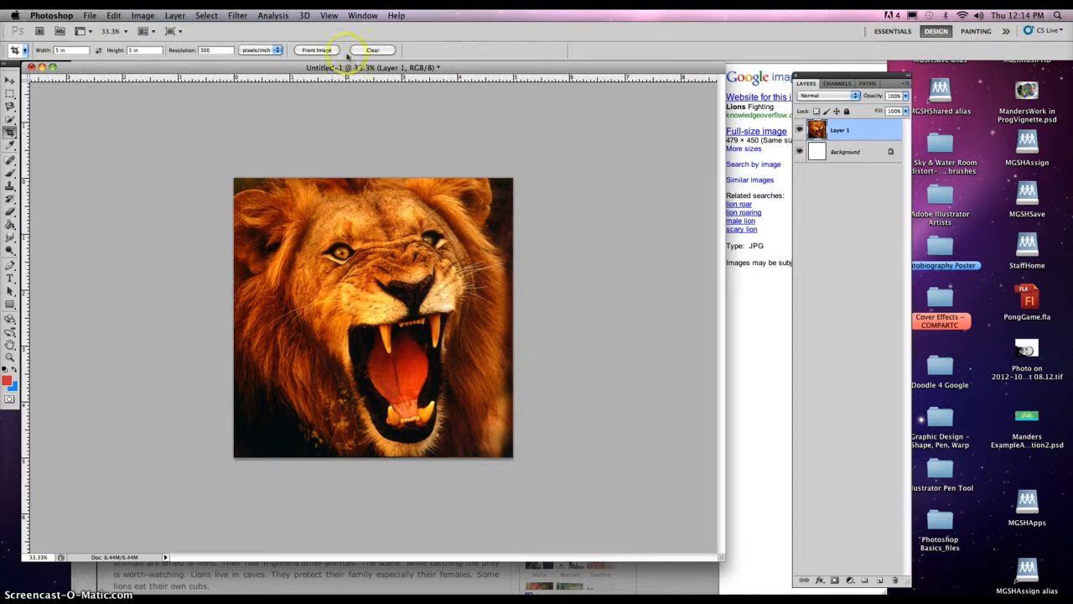
{"action": "left_click", "coordinate": [232, 17]}
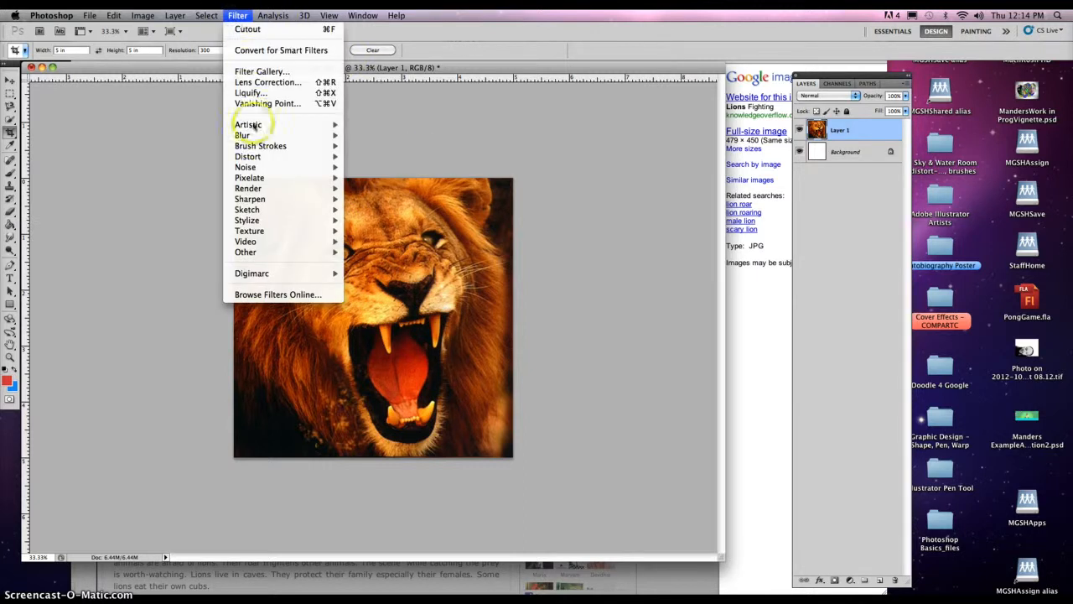
{"action": "mouse_move", "coordinate": [260, 125]}
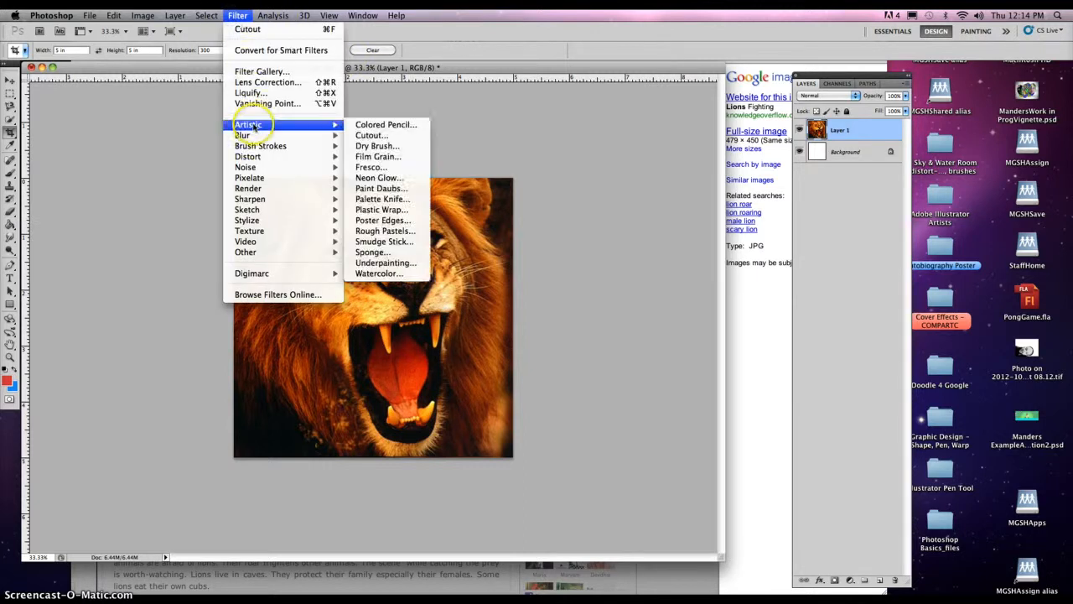
Step: Preview the Artistic Cutout filter on the lion with the gallery zoomed out to 50%
{"action": "left_click", "coordinate": [378, 137]}
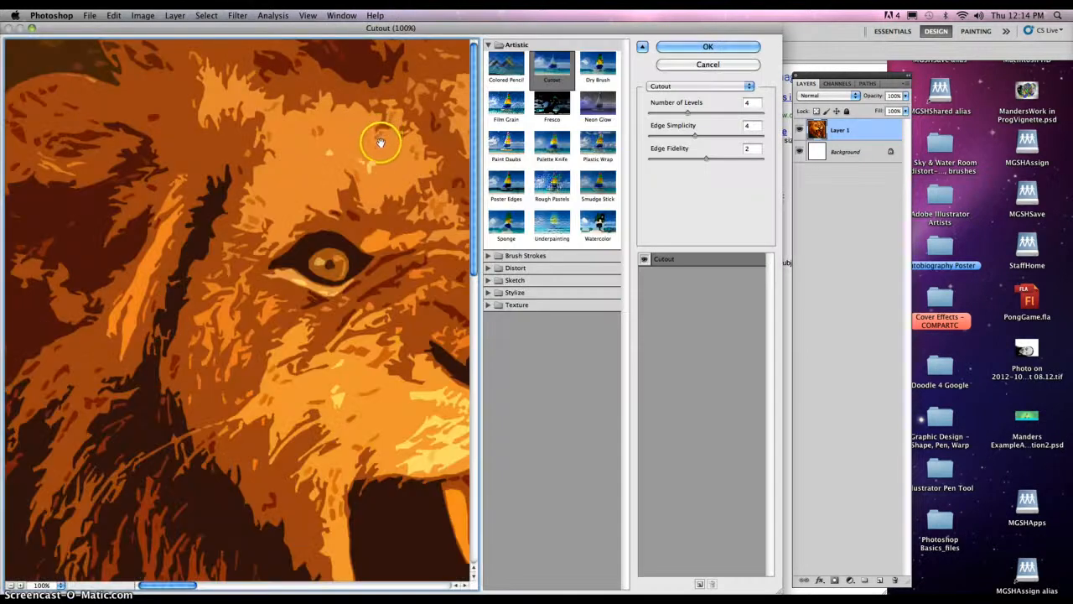
{"action": "left_click", "coordinate": [300, 271], "text": "alt"}
{"action": "left_click", "coordinate": [300, 271], "text": "alt"}
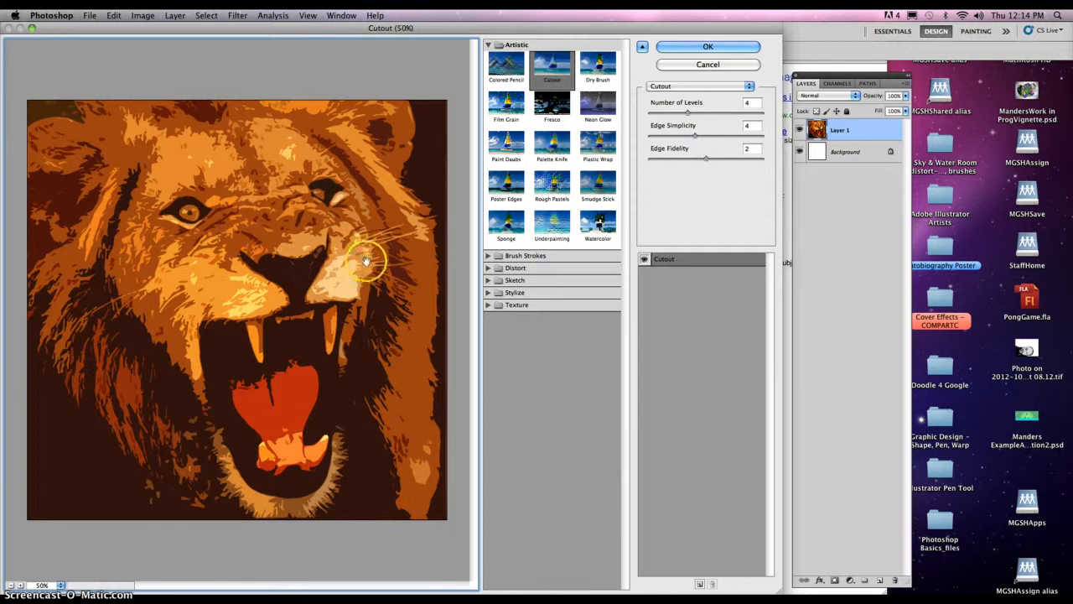
{"action": "double_click", "coordinate": [746, 104]}
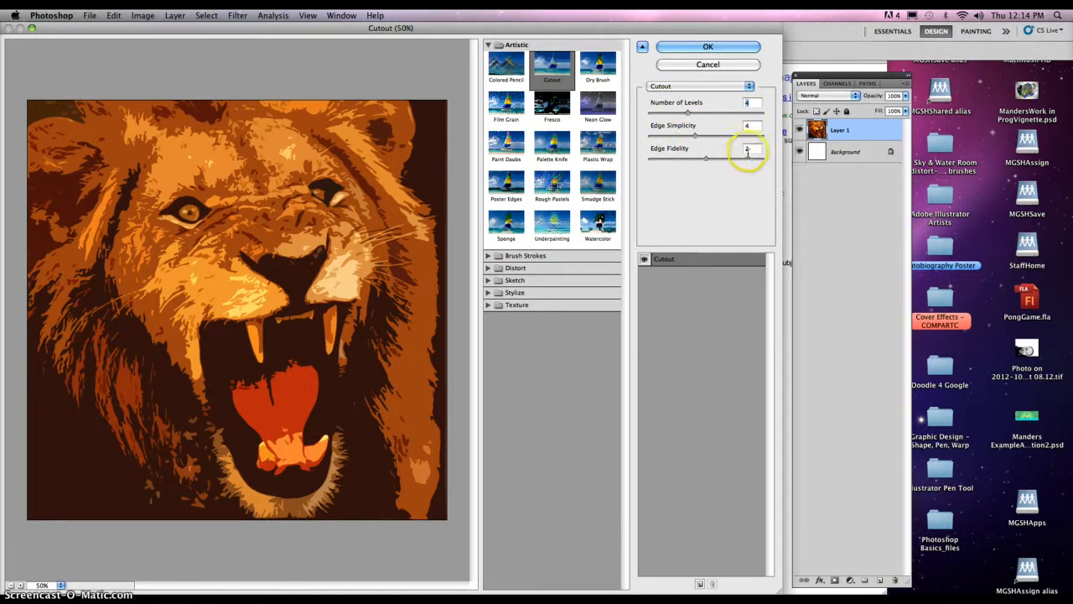
Step: Apply Cutout with 4 levels, edge simplicity 4 and edge fidelity 1
{"action": "mouse_move", "coordinate": [697, 135]}
{"action": "left_mouse_down"}
{"action": "mouse_move", "coordinate": [741, 136]}
{"action": "mouse_move", "coordinate": [694, 137]}
{"action": "left_mouse_up"}
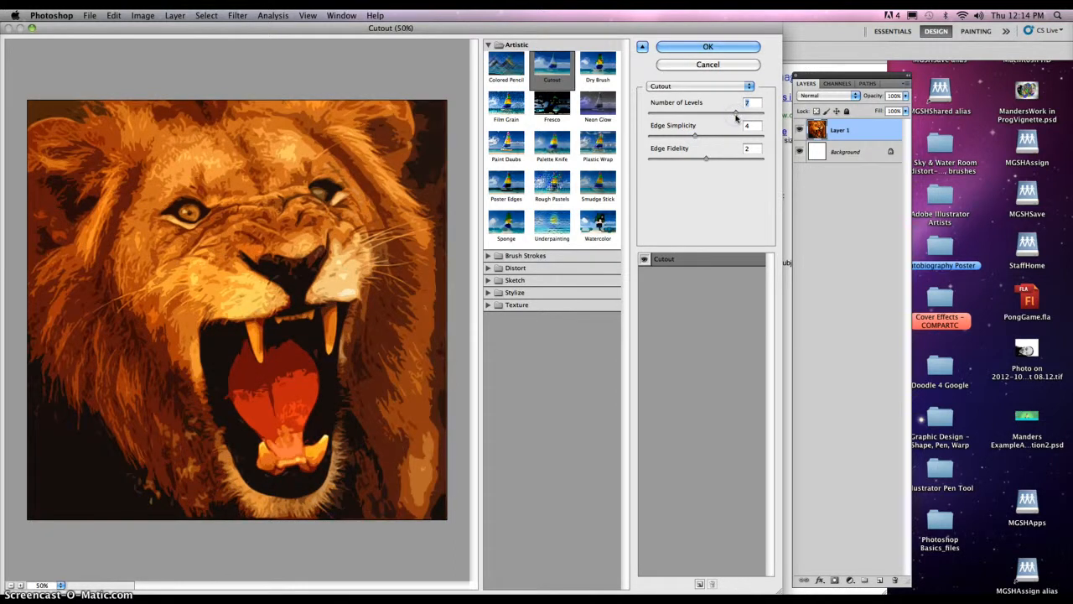
{"action": "left_click_drag", "start_coordinate": [707, 115], "coordinate": [681, 113]}
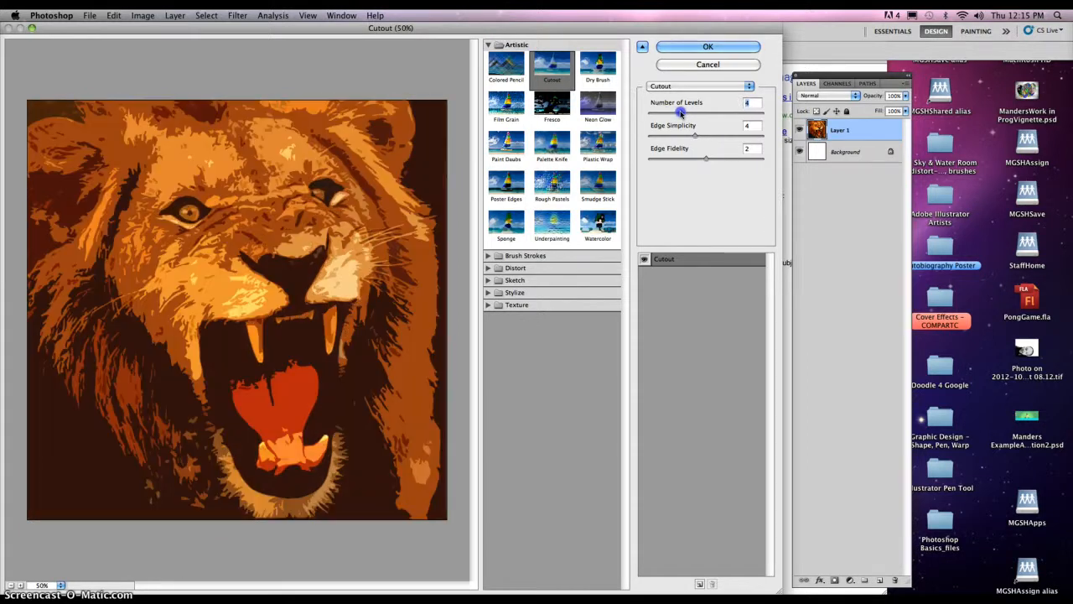
{"action": "left_click_drag", "start_coordinate": [700, 162], "coordinate": [757, 162]}
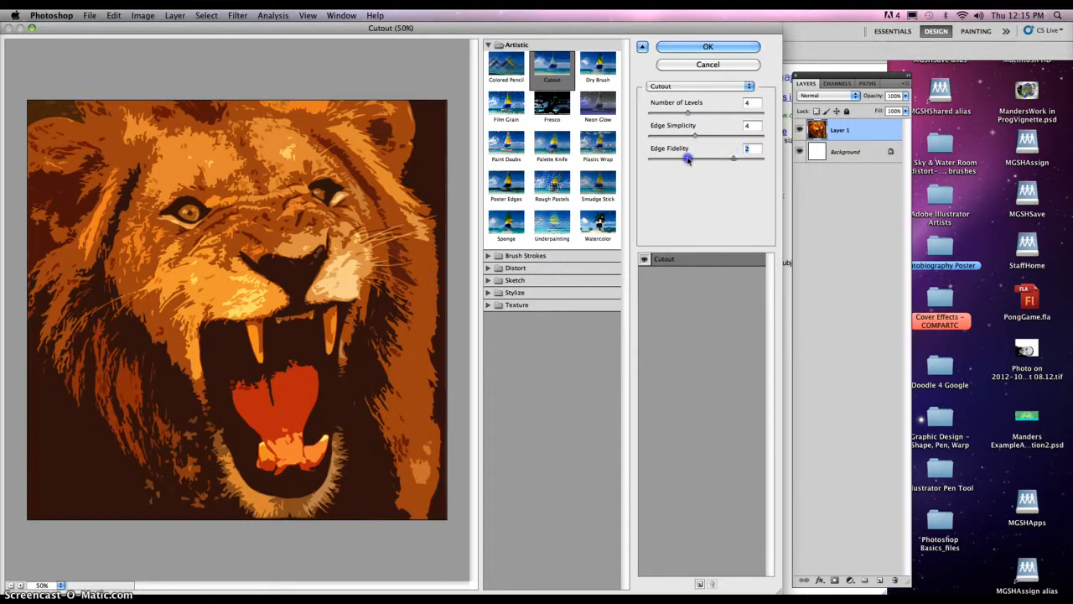
{"action": "left_click_drag", "start_coordinate": [676, 160], "coordinate": [647, 157]}
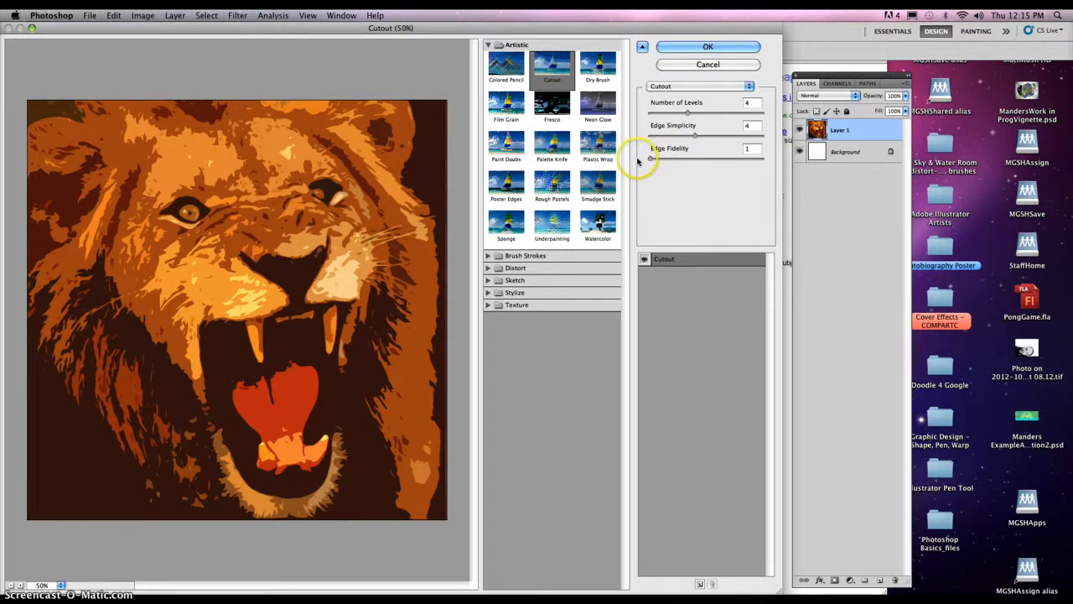
{"action": "left_click", "coordinate": [698, 49]}
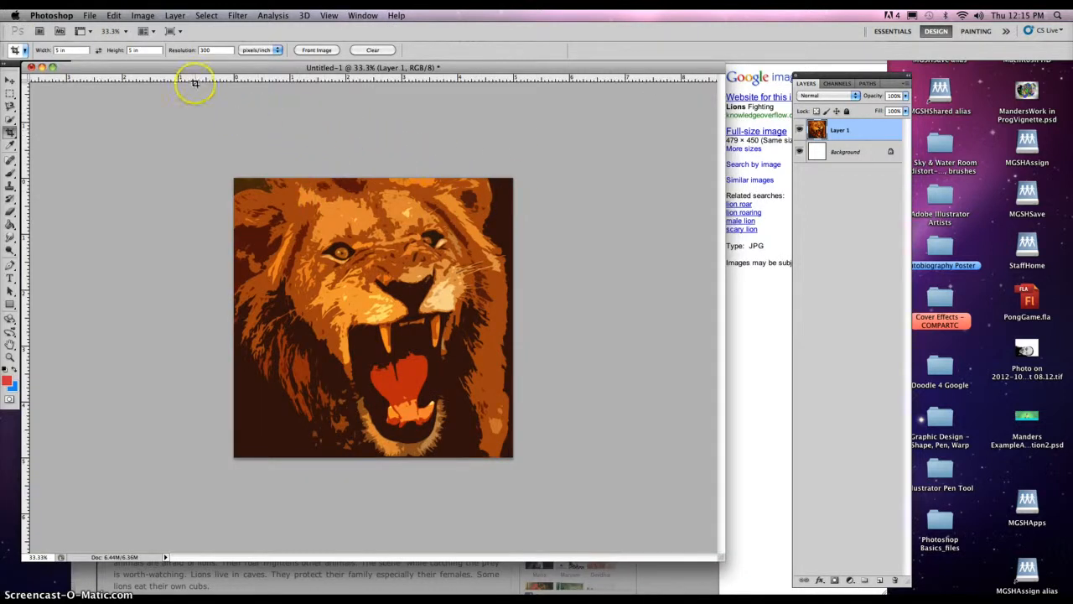
Step: Save the posterized lion to the Desktop as a JPEG at Quality 10 (Maximum)
{"action": "left_click", "coordinate": [89, 17]}
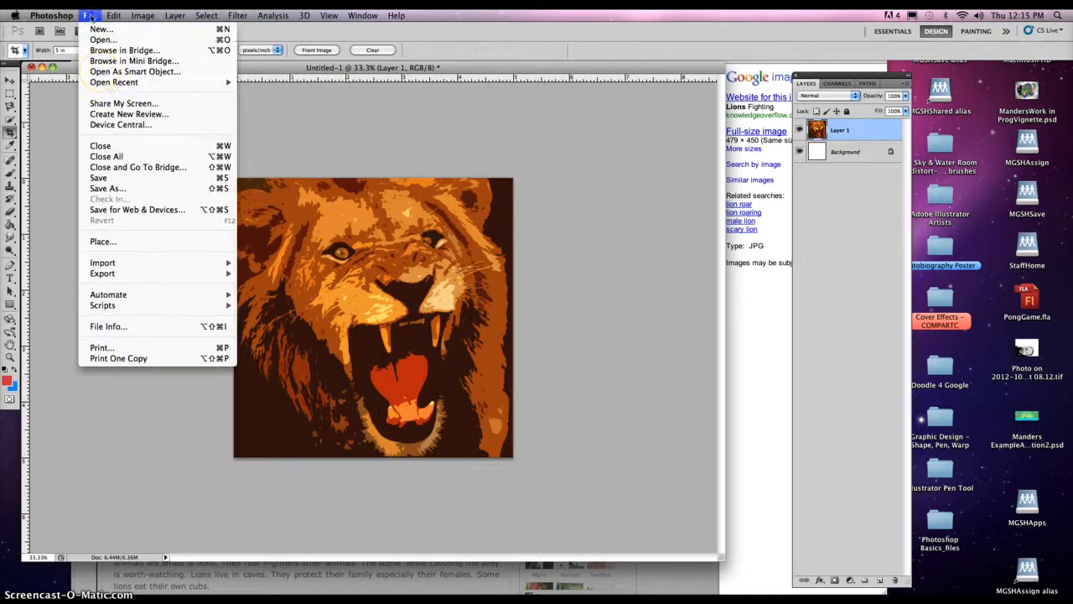
{"action": "left_click", "coordinate": [124, 190]}
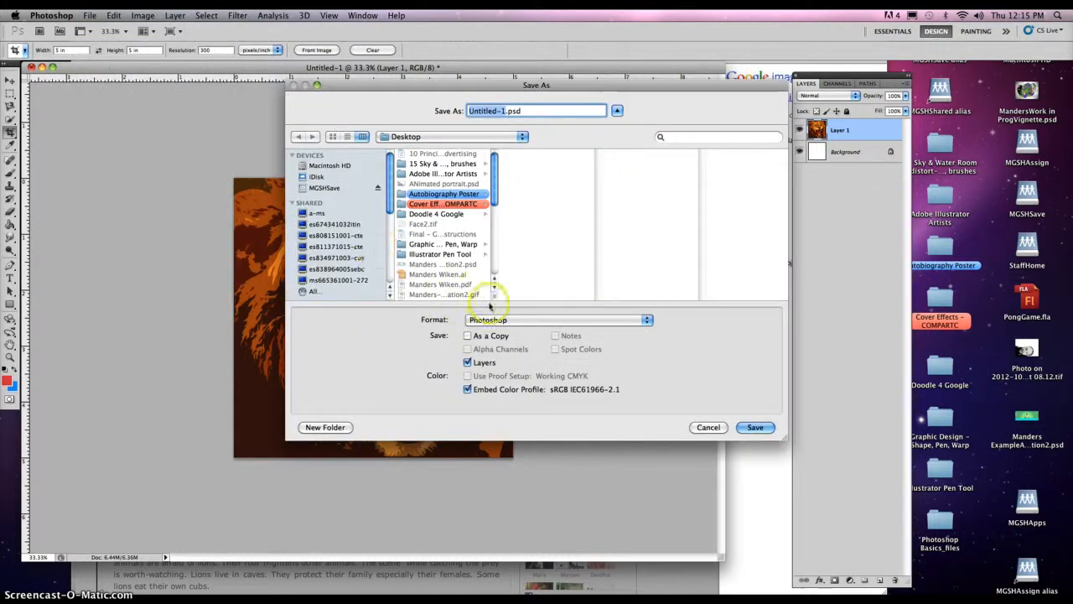
{"action": "left_click", "coordinate": [493, 320]}
{"action": "left_click", "coordinate": [690, 392]}
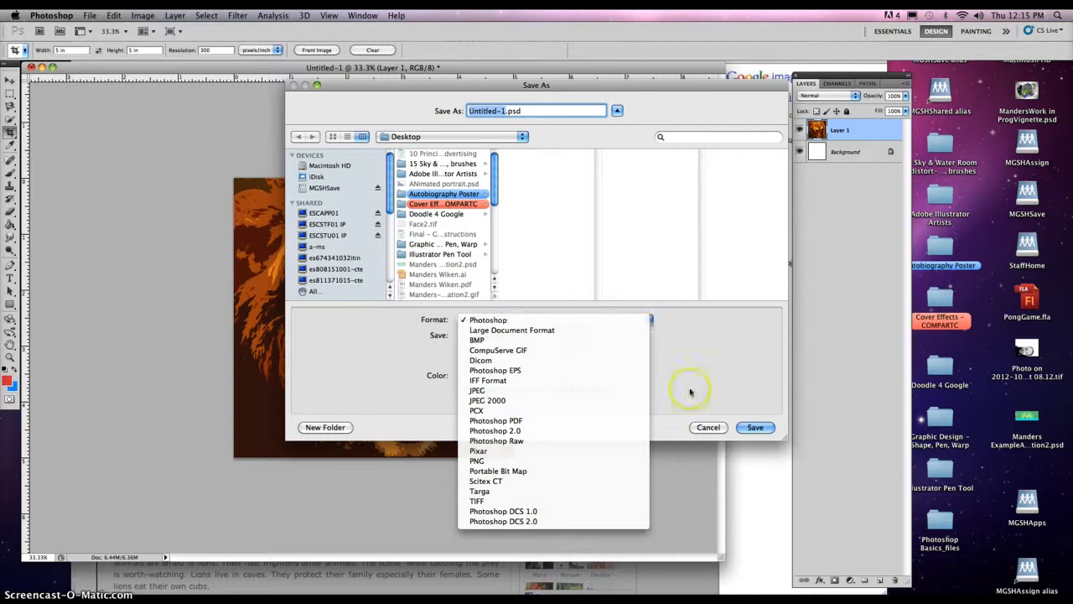
{"action": "left_click", "coordinate": [617, 111]}
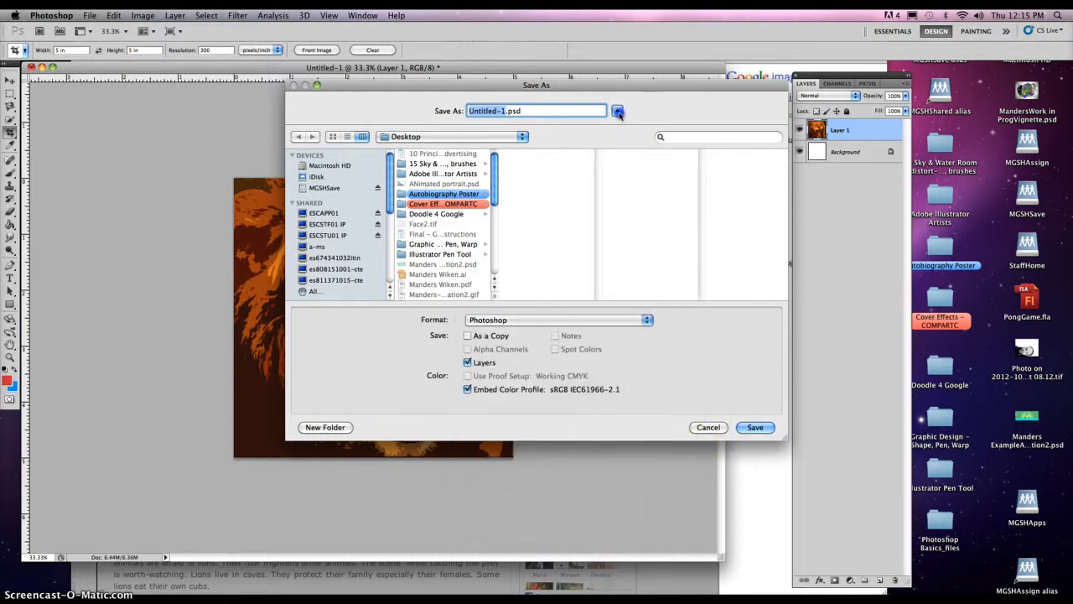
{"action": "left_click", "coordinate": [617, 111]}
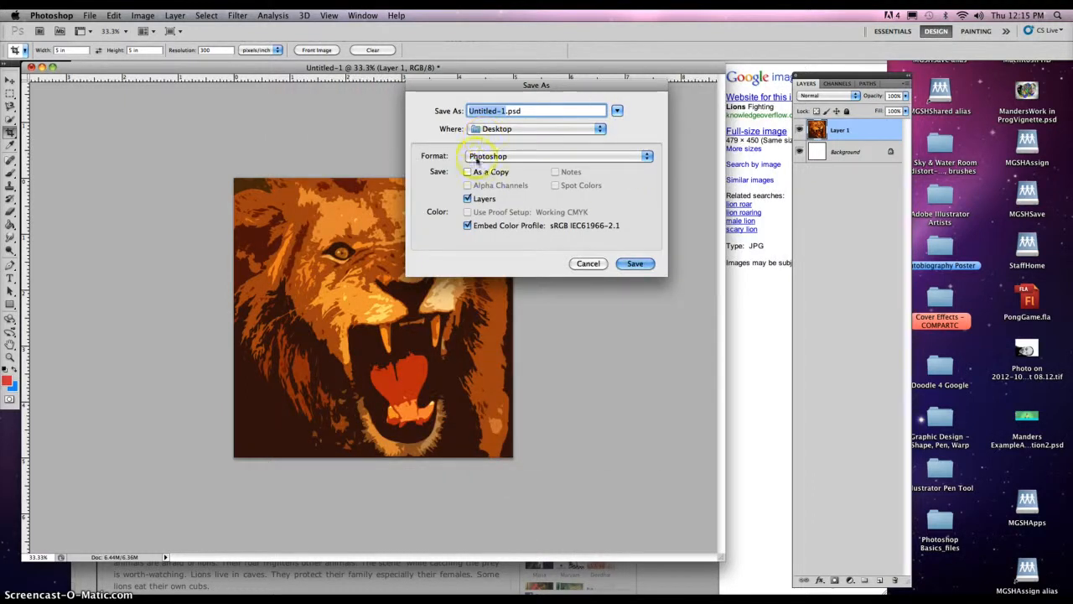
{"action": "left_click", "coordinate": [617, 111]}
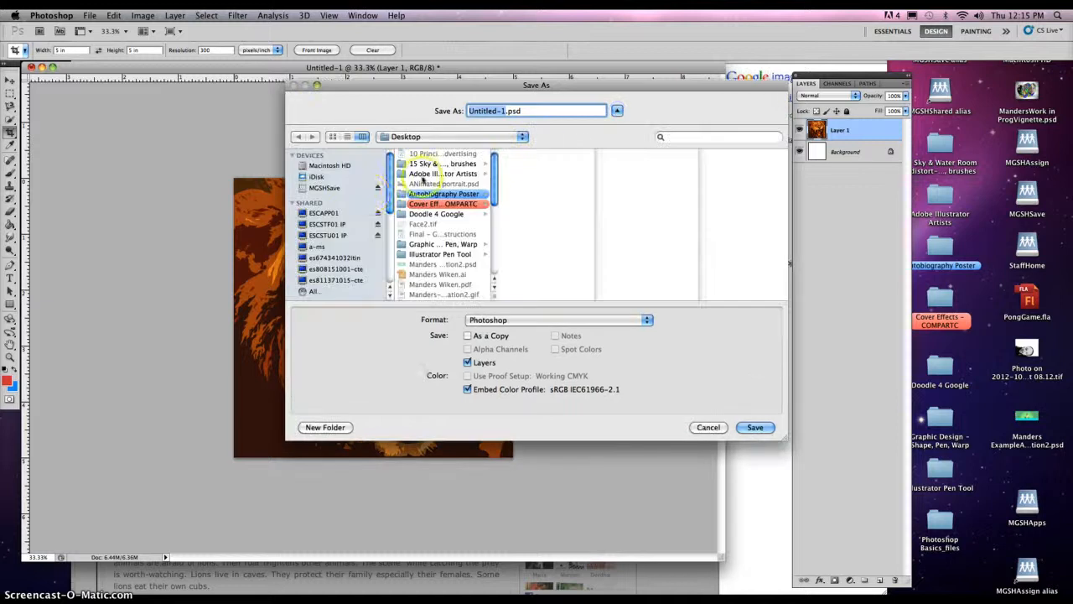
{"action": "scroll", "coordinate": [389, 186], "scroll_direction": "down", "scroll_amount": 5}
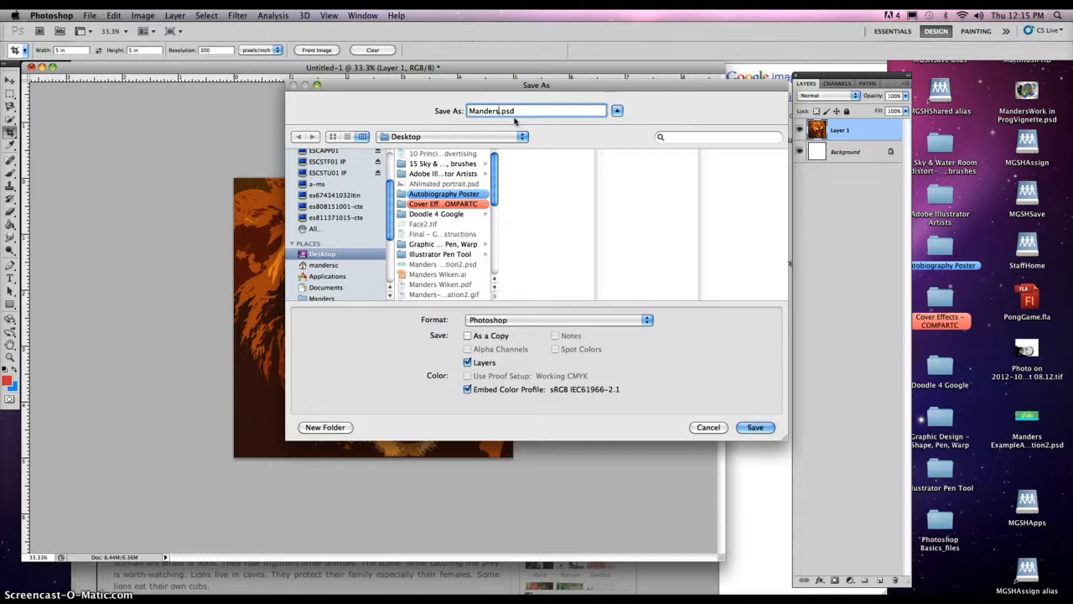
{"action": "left_click", "coordinate": [521, 319]}
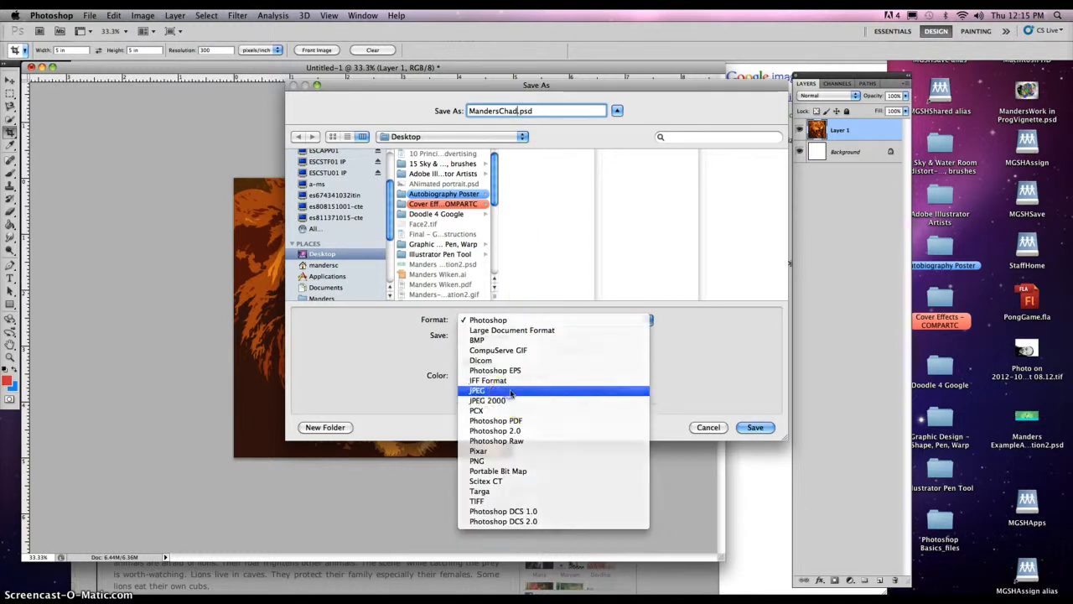
{"action": "left_click", "coordinate": [509, 391]}
{"action": "left_click", "coordinate": [757, 429]}
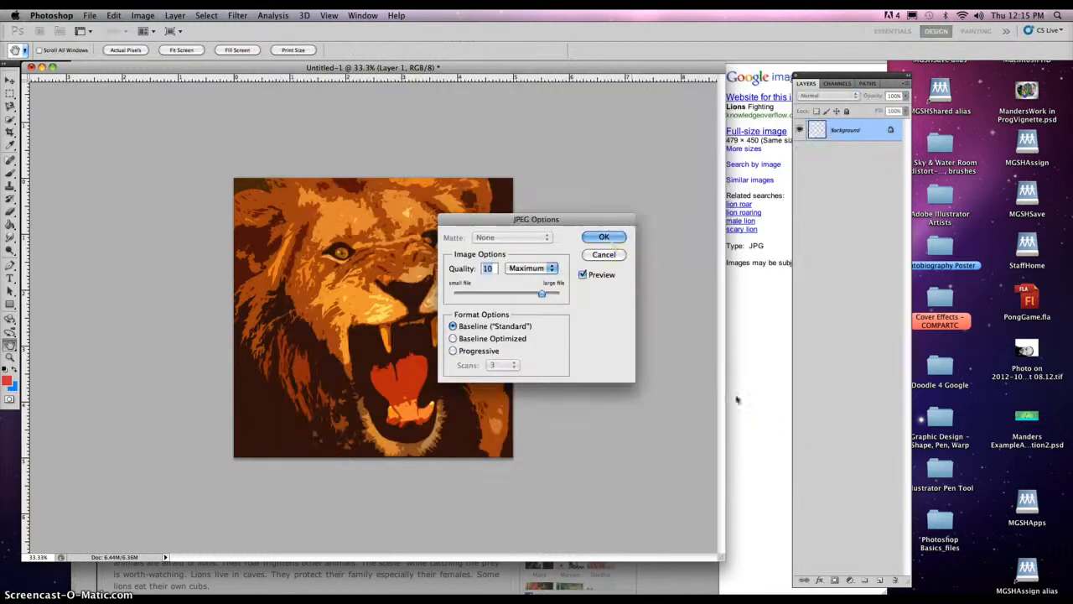
{"action": "left_click", "coordinate": [605, 238]}
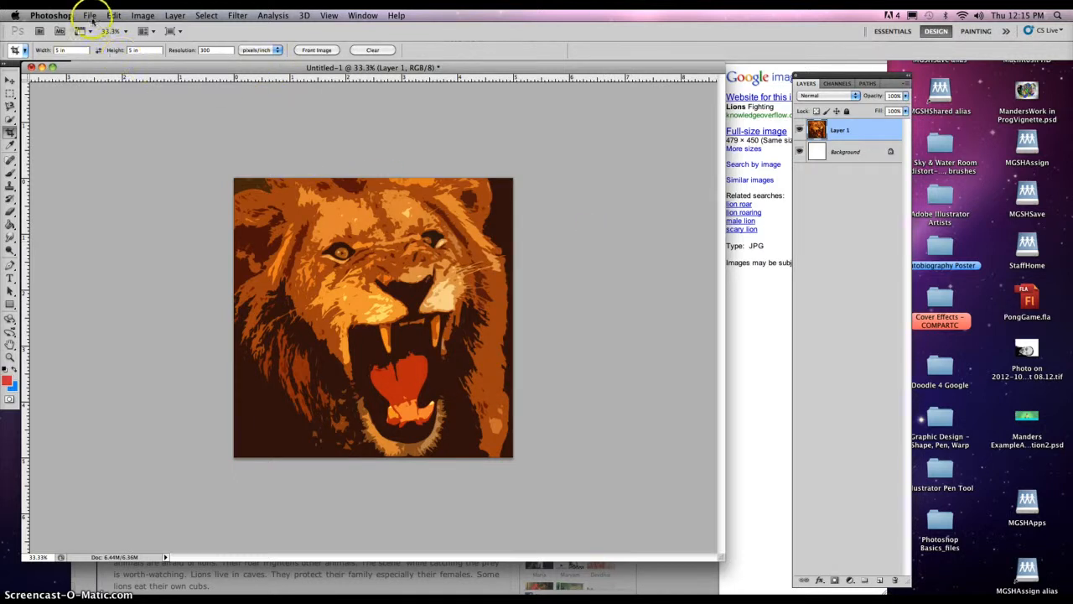
Step: Step backward to remove the Cutout filter, restoring the original lion photo
{"action": "left_click", "coordinate": [111, 16]}
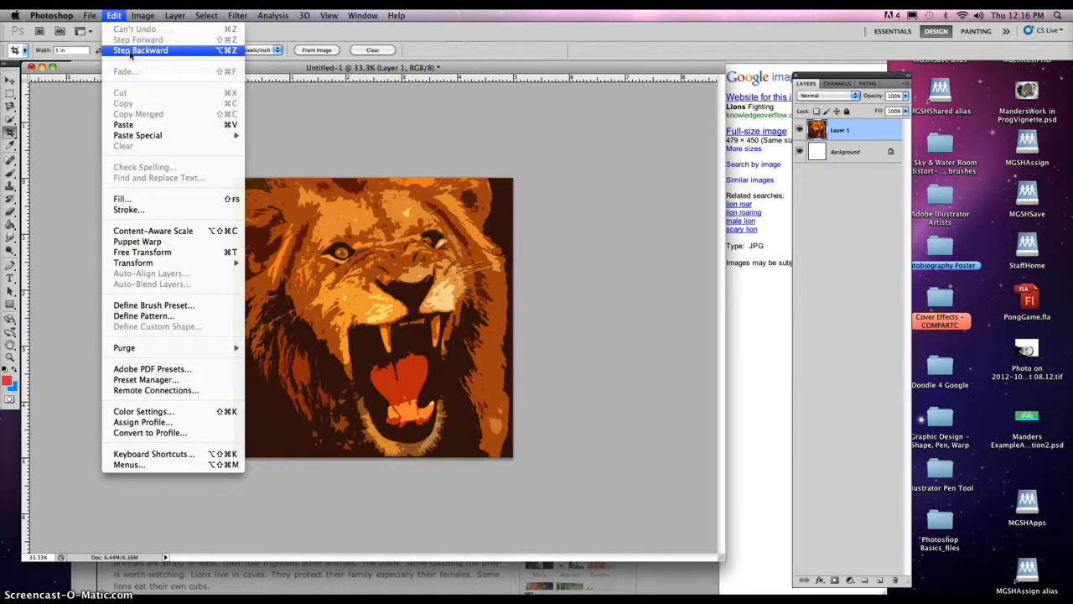
{"action": "left_click", "coordinate": [130, 52]}
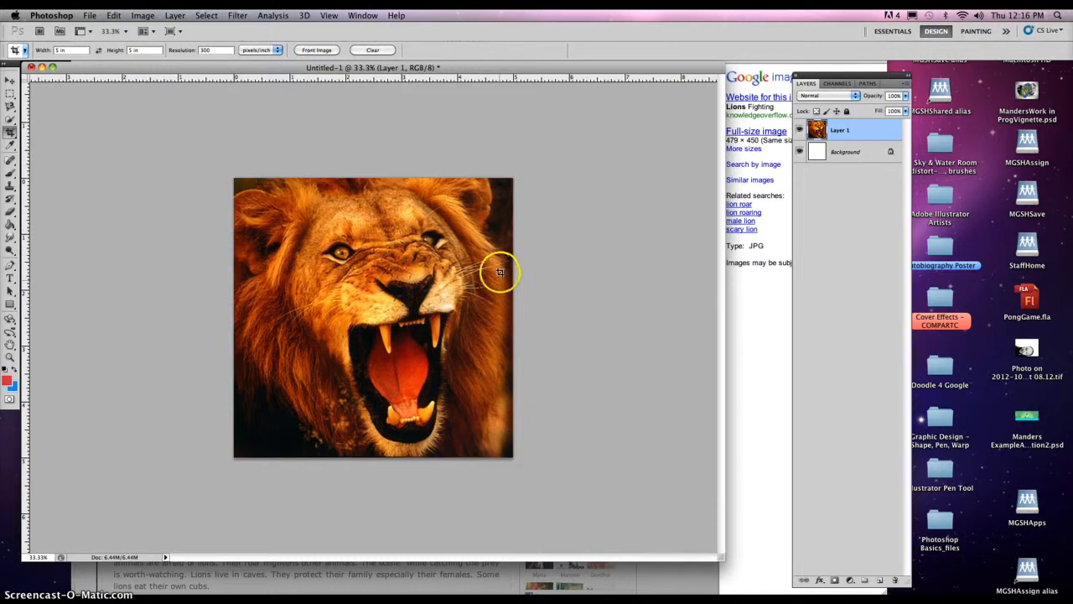
Step: Save the unfiltered lion under a new file name as a Desktop JPEG at Quality 10
{"action": "left_click", "coordinate": [91, 15]}
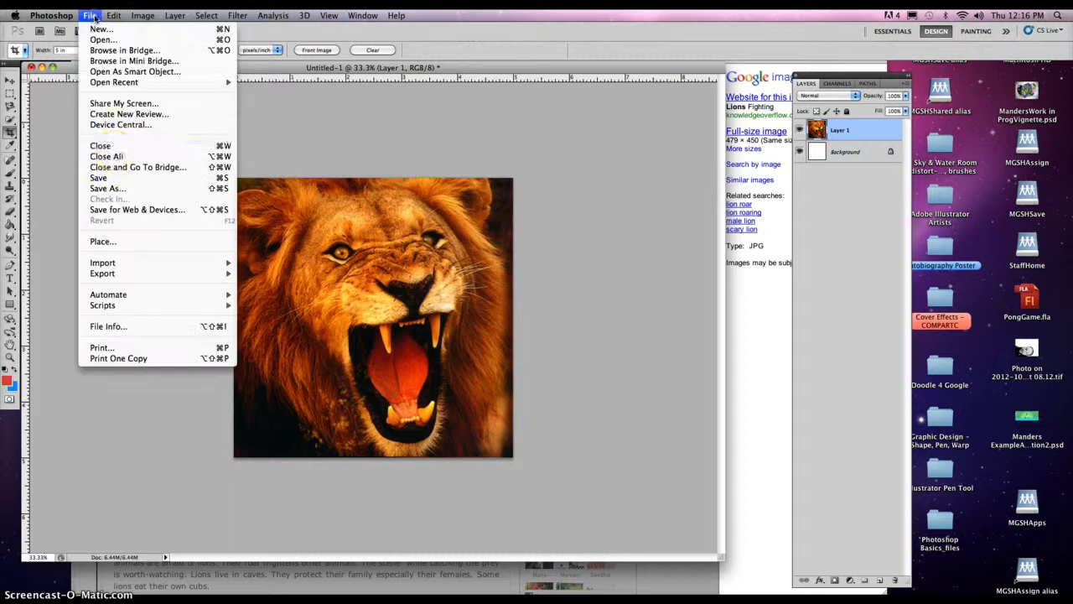
{"action": "left_click", "coordinate": [107, 188]}
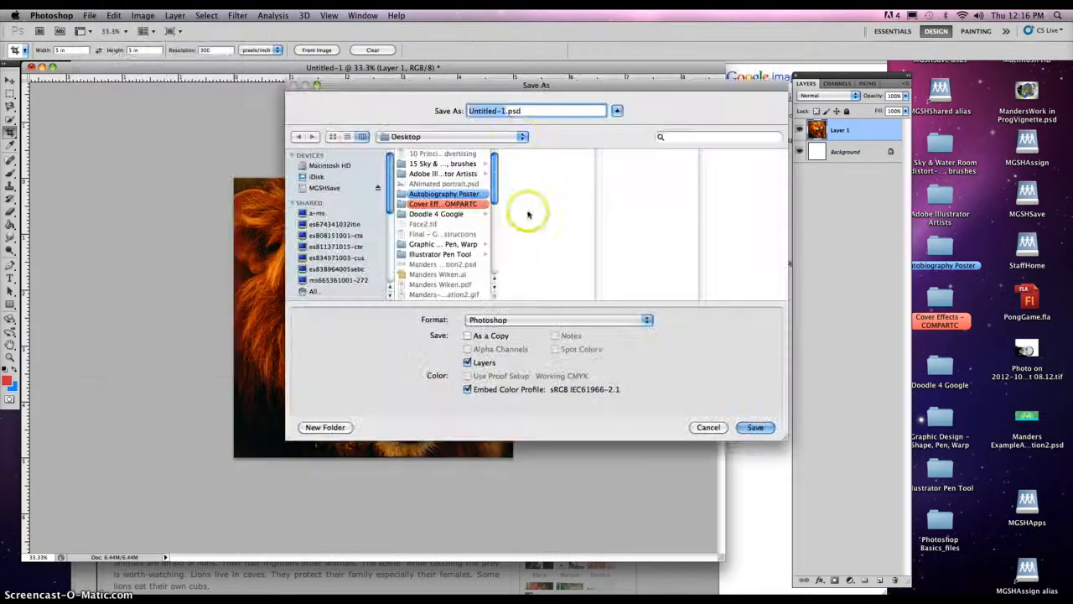
{"action": "type", "text": "M"}
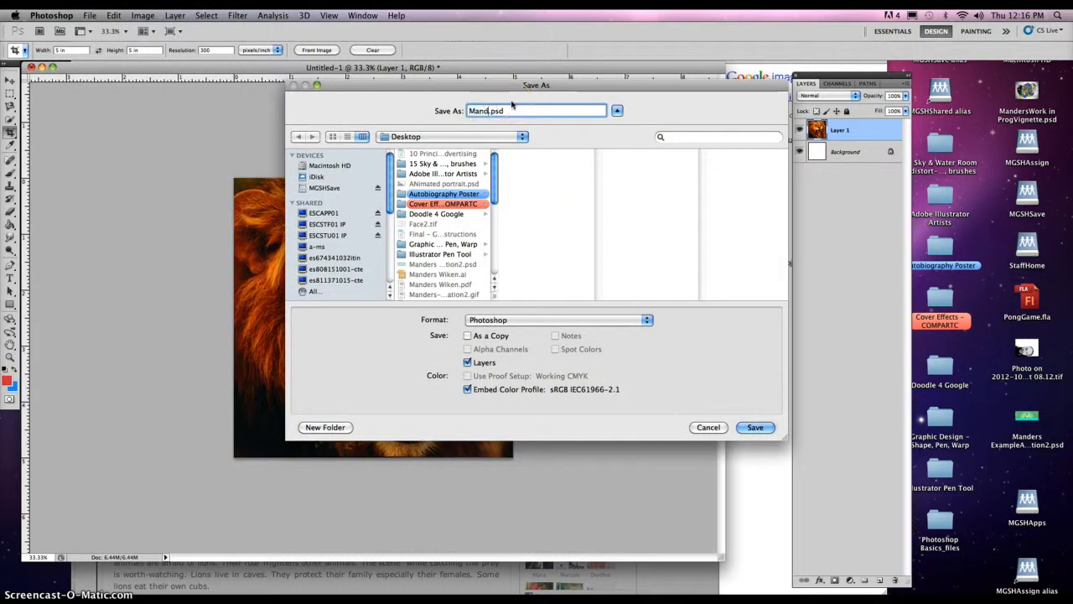
{"action": "type", "text": "andersc"}
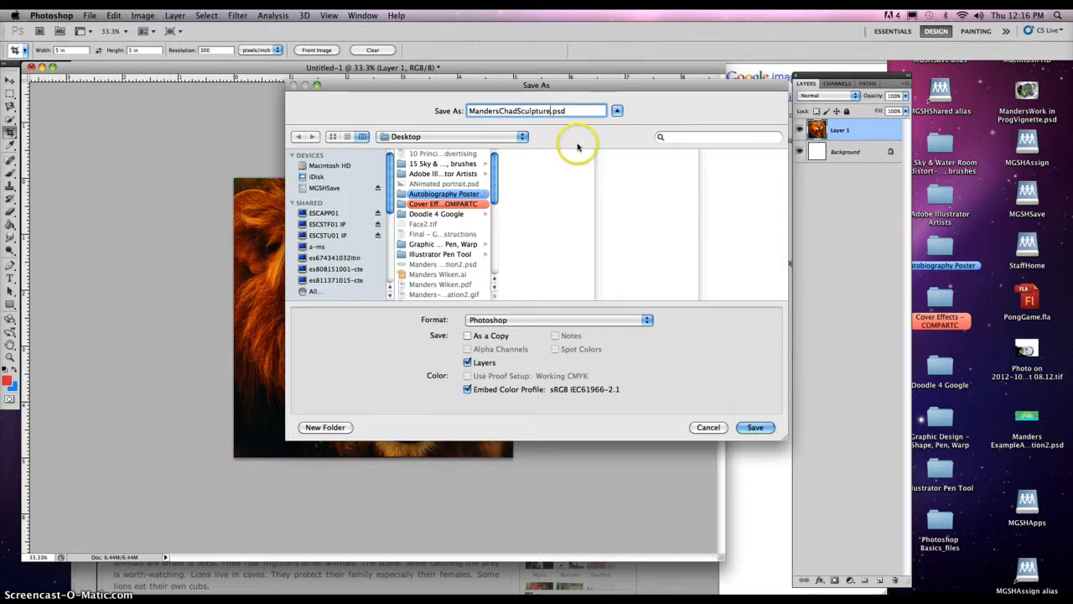
{"action": "left_click_drag", "start_coordinate": [389, 202], "coordinate": [388, 221]}
{"action": "left_click", "coordinate": [519, 324]}
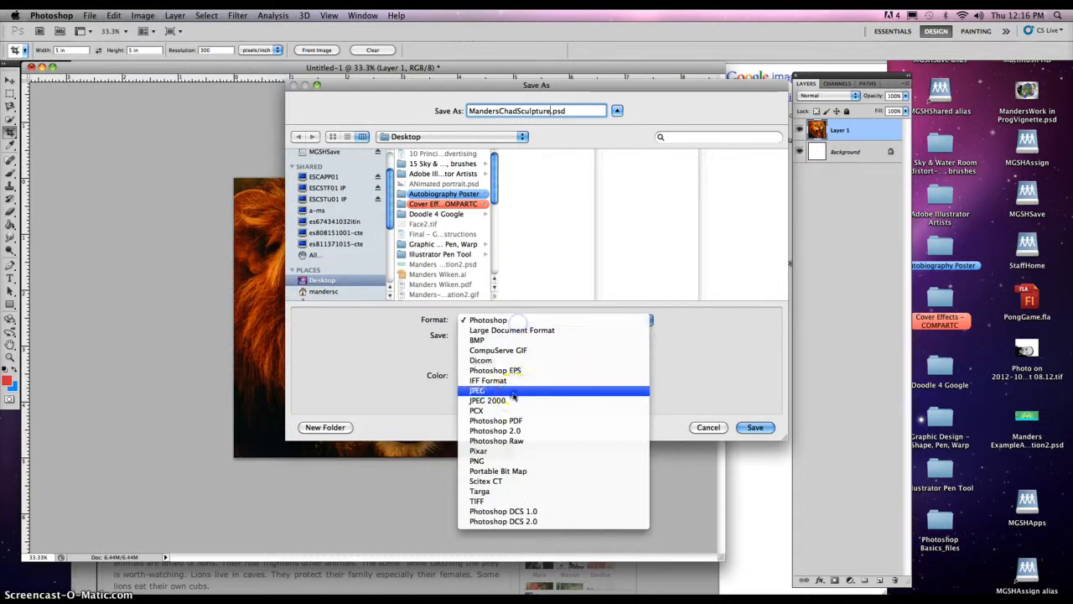
{"action": "left_click", "coordinate": [513, 393]}
{"action": "left_click", "coordinate": [755, 427]}
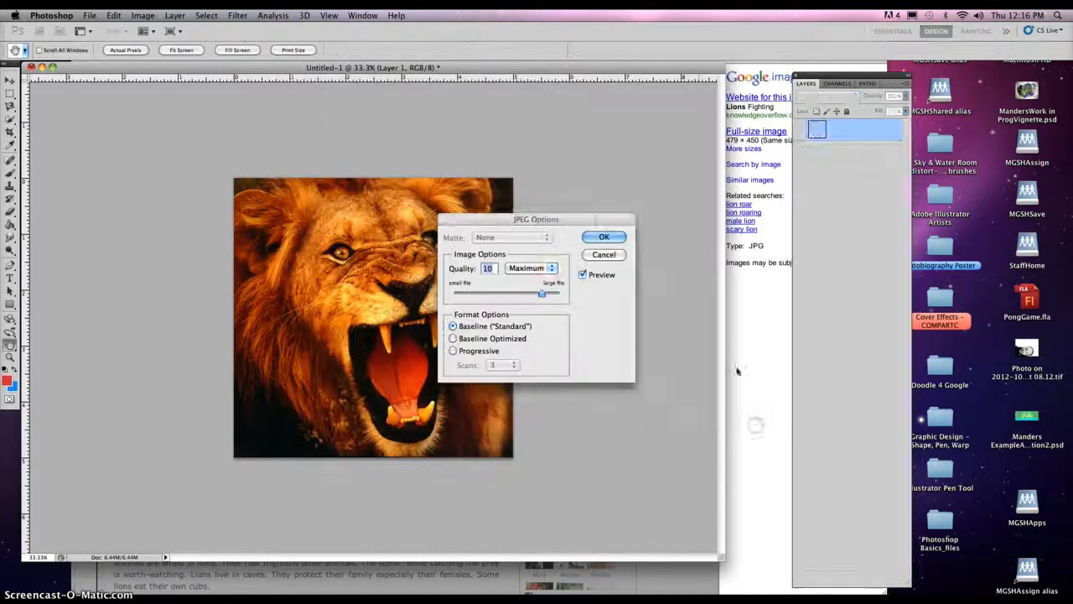
{"action": "left_click", "coordinate": [601, 233]}
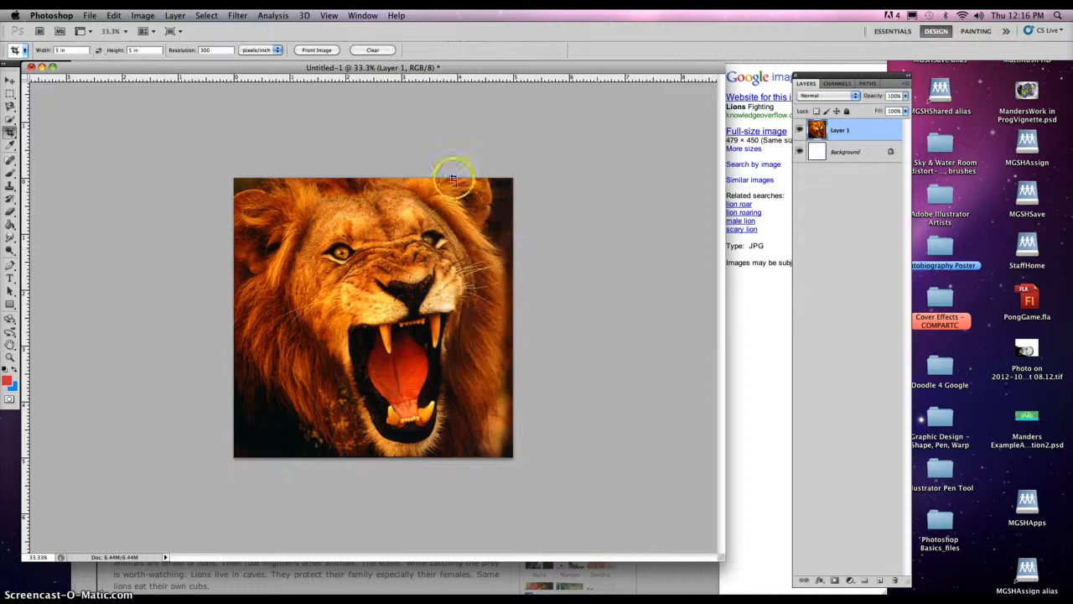
{"action": "mouse_move", "coordinate": [252, 591]}
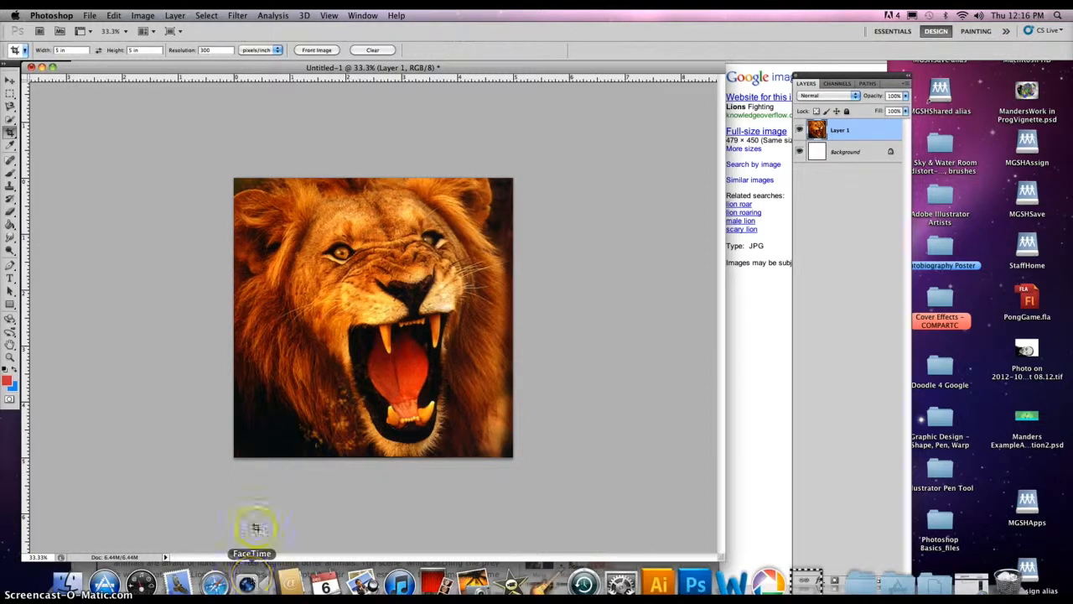